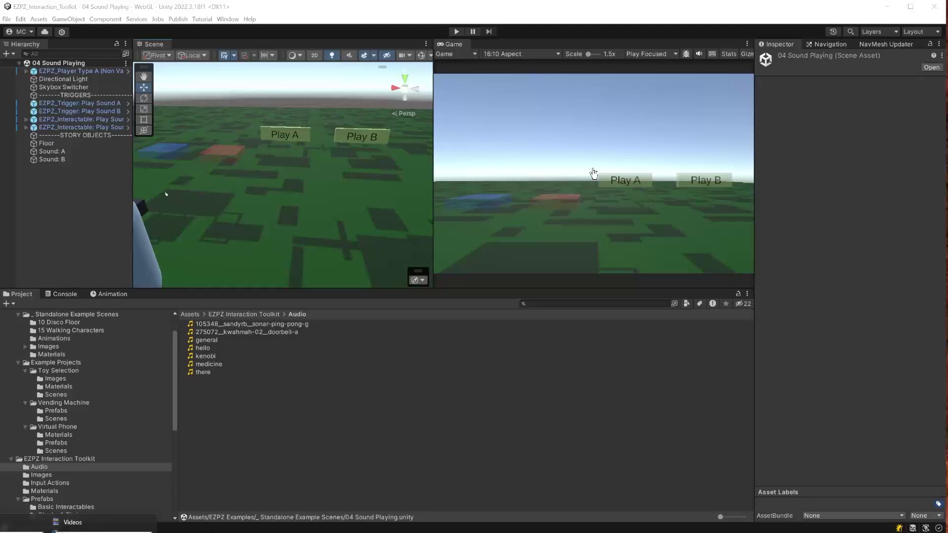
Switch to Audacity and record a microphone clip about 2.5 seconds long.
key("alt+Tab")
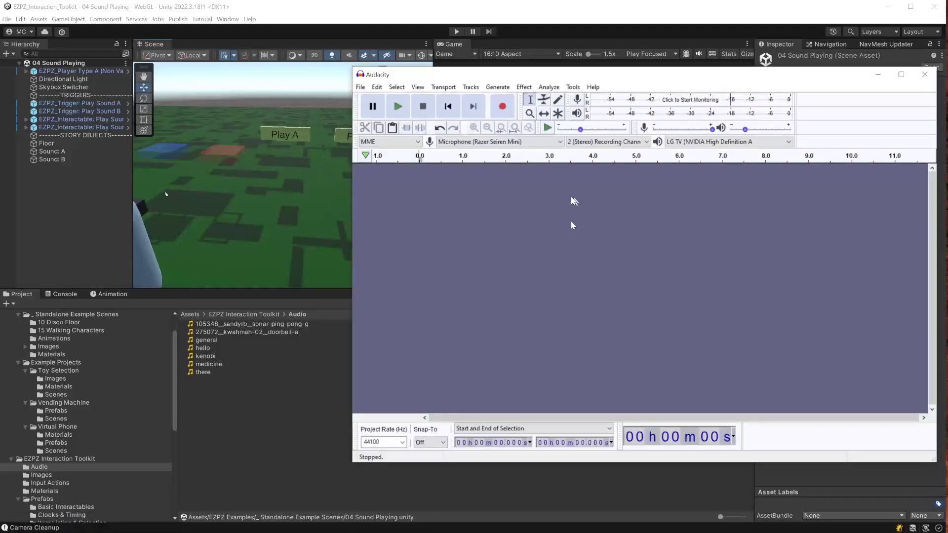
left_click_drag(649, 78, 419, 113)
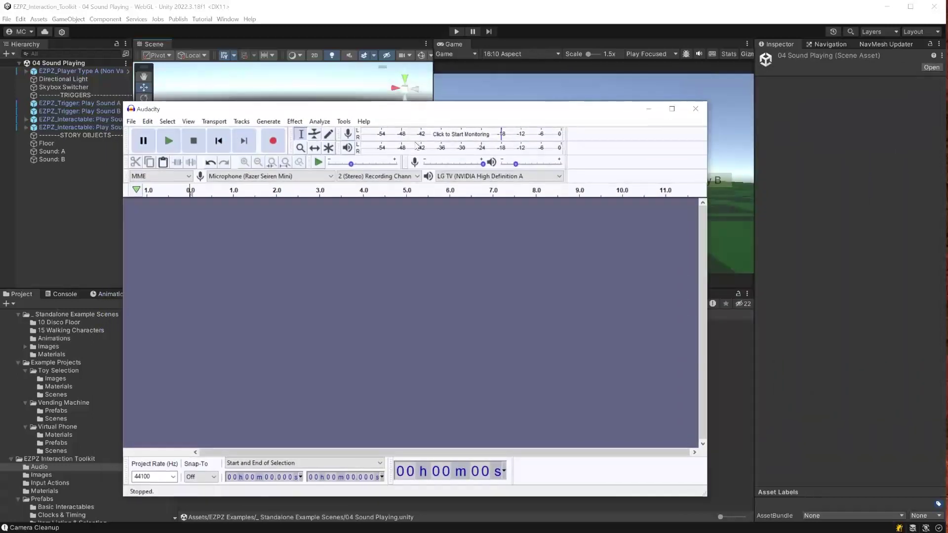
left_click(271, 149)
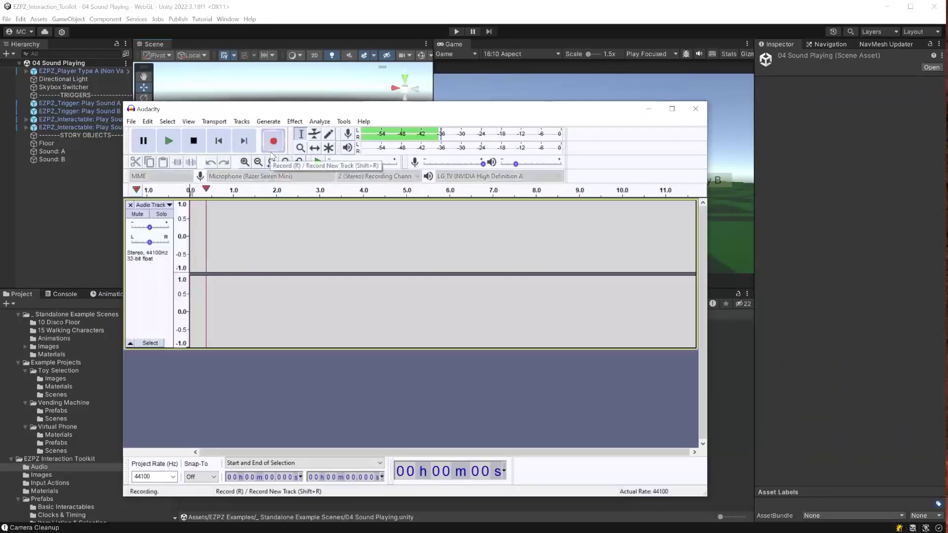
left_click(195, 143)
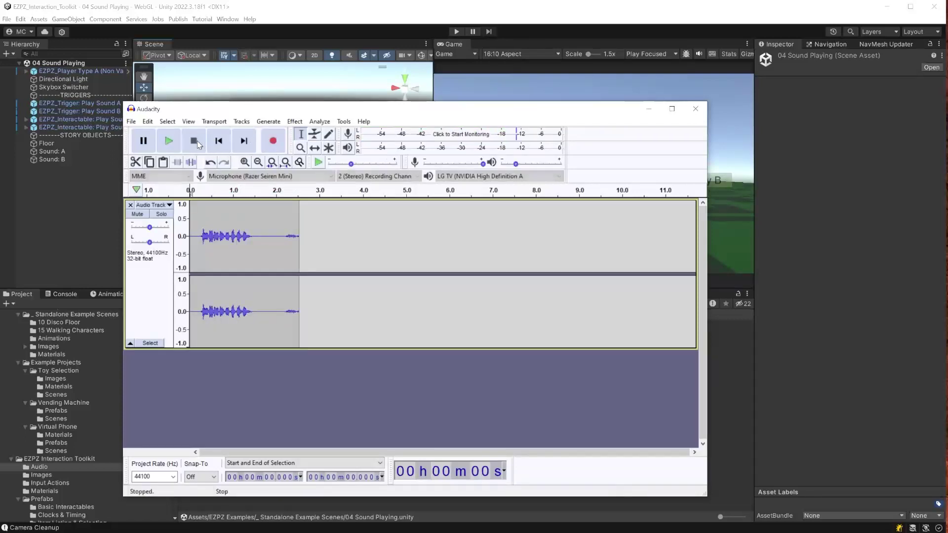
Export the recording as an MP3 named blobobob in the Audacity folder, leaving the metadata tags blank.
left_click(131, 122)
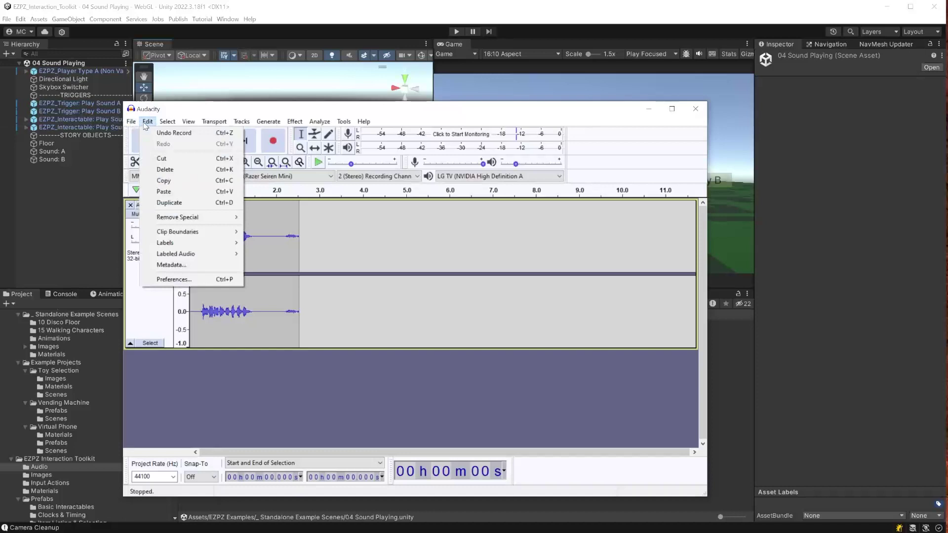
mouse_move(131, 122)
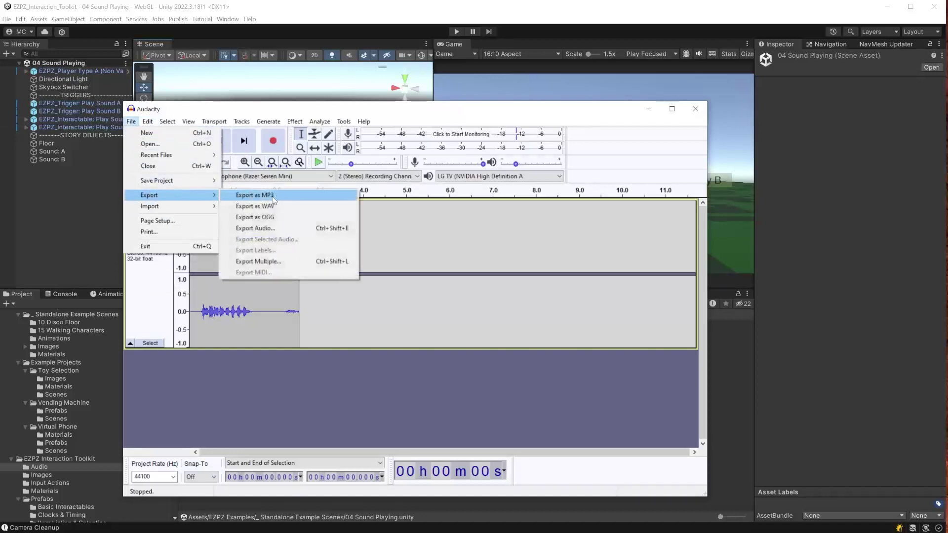
left_click(273, 199)
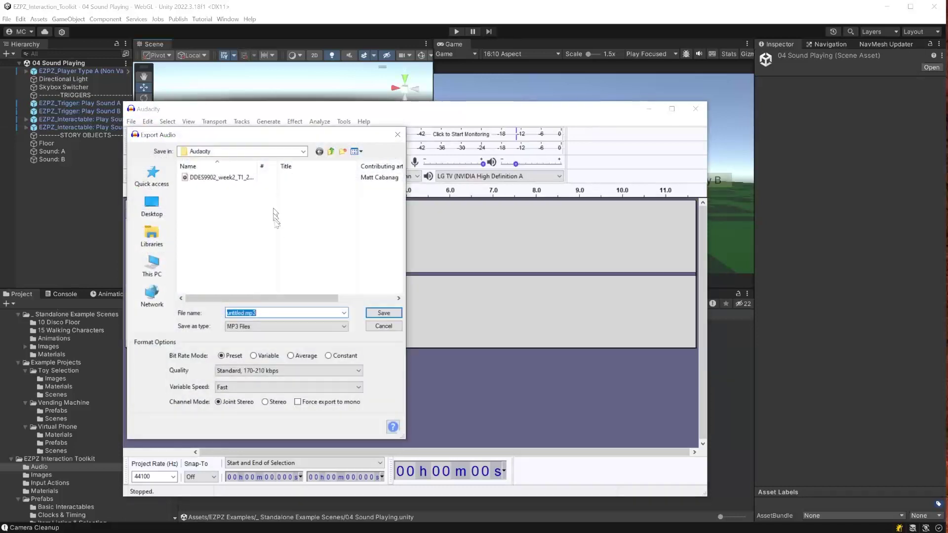
left_click(239, 311)
double_click(237, 313)
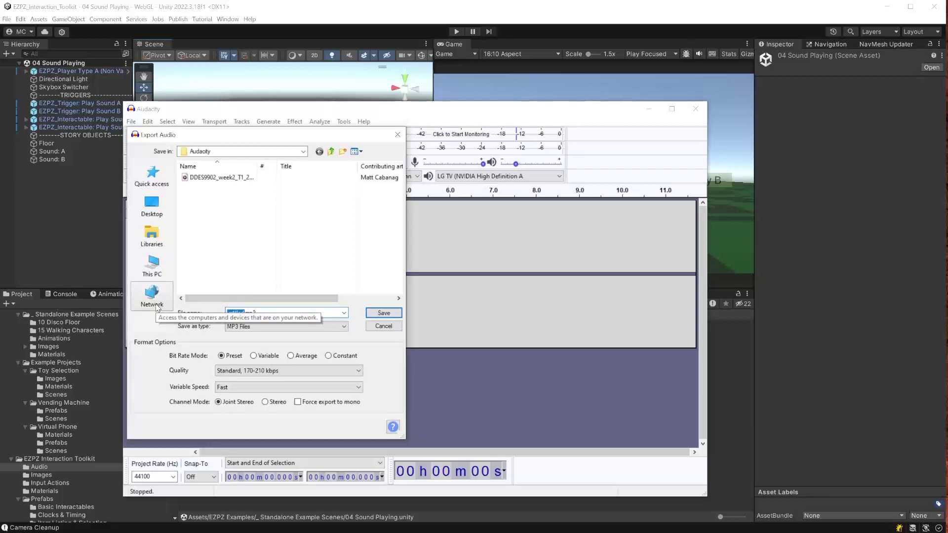
type("SoundEffect1")
key("Return")
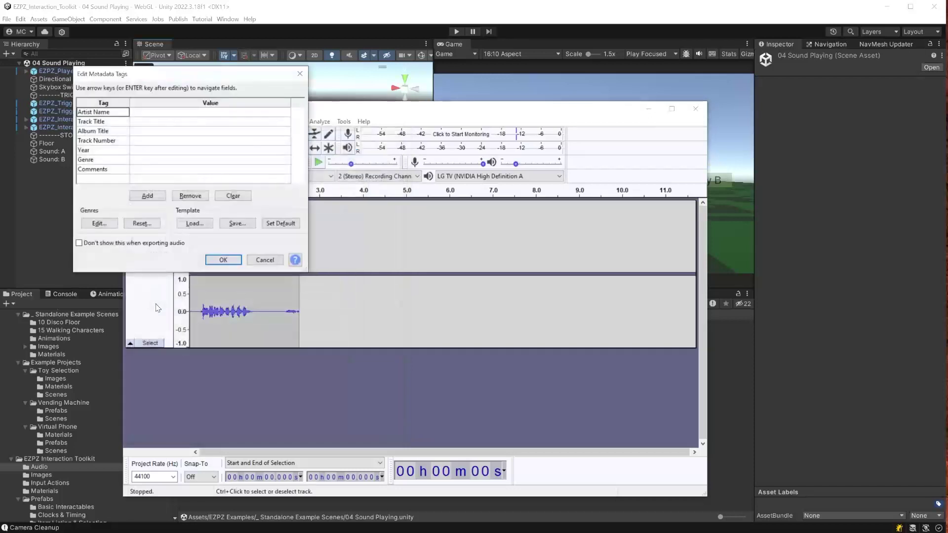
left_click(239, 261)
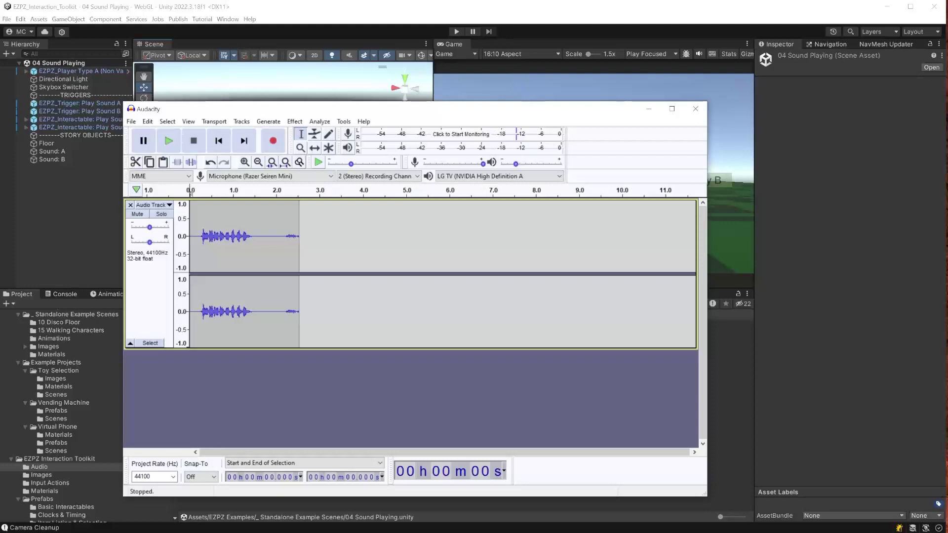
Switch to File Explorer and import blobobob.mp3 from the Audacity folder into the Unity project's Audio folder.
key("alt+Tab")
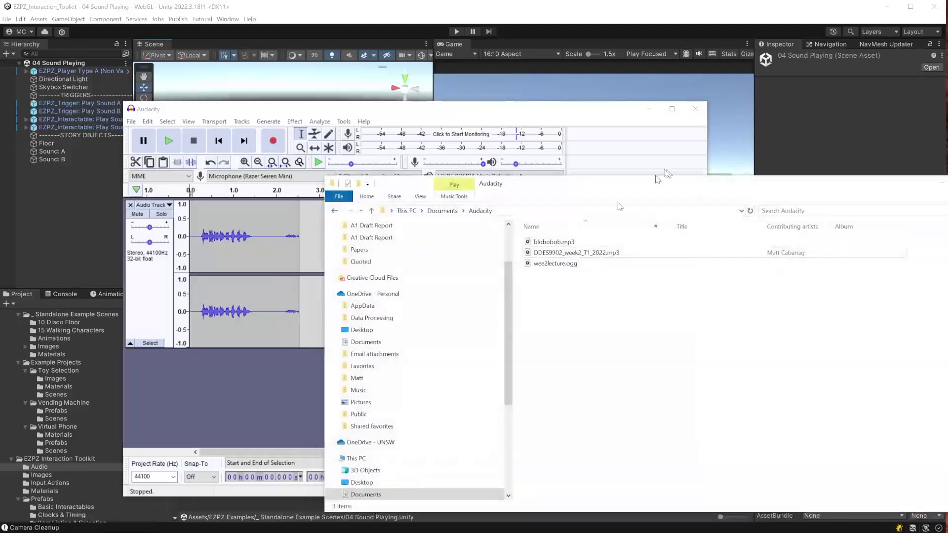
left_click(648, 109)
left_click_drag(574, 186, 574, 127)
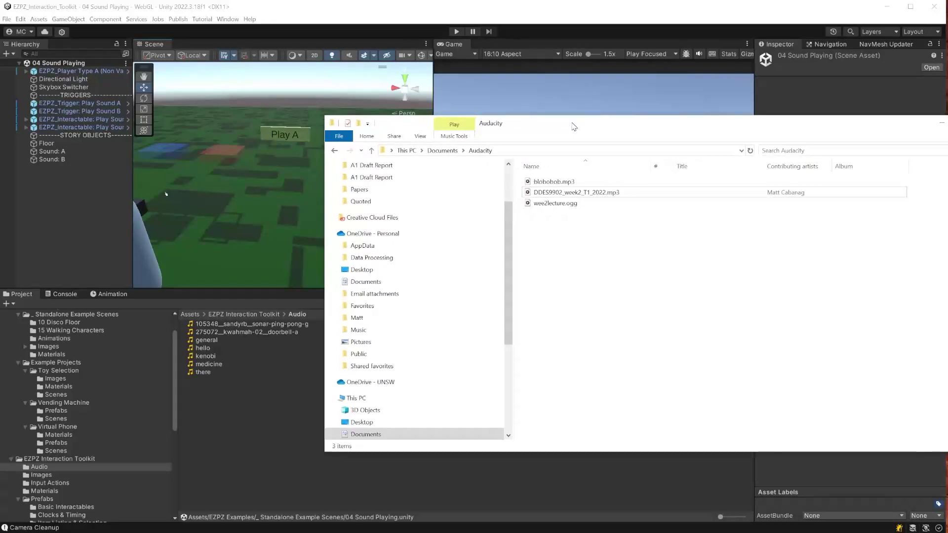
left_click(566, 184)
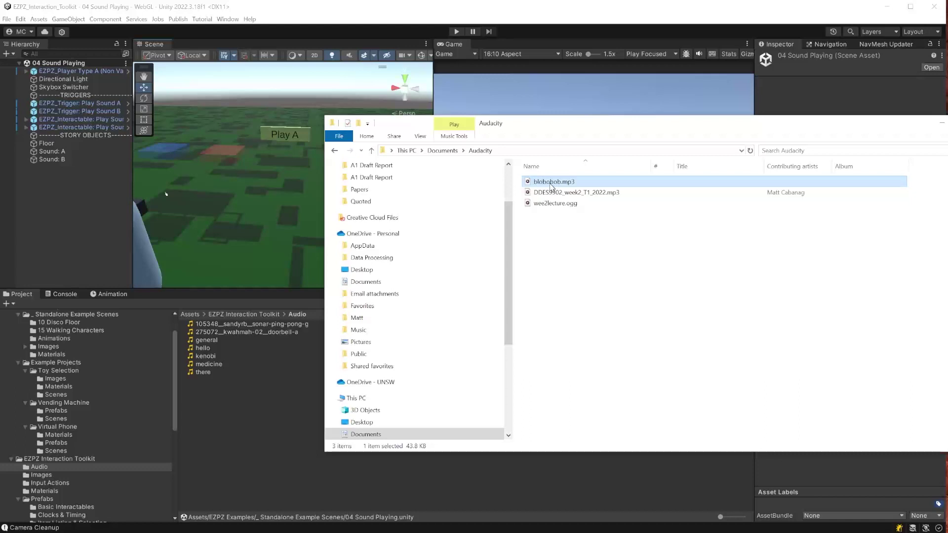
left_click_drag(551, 186, 238, 458)
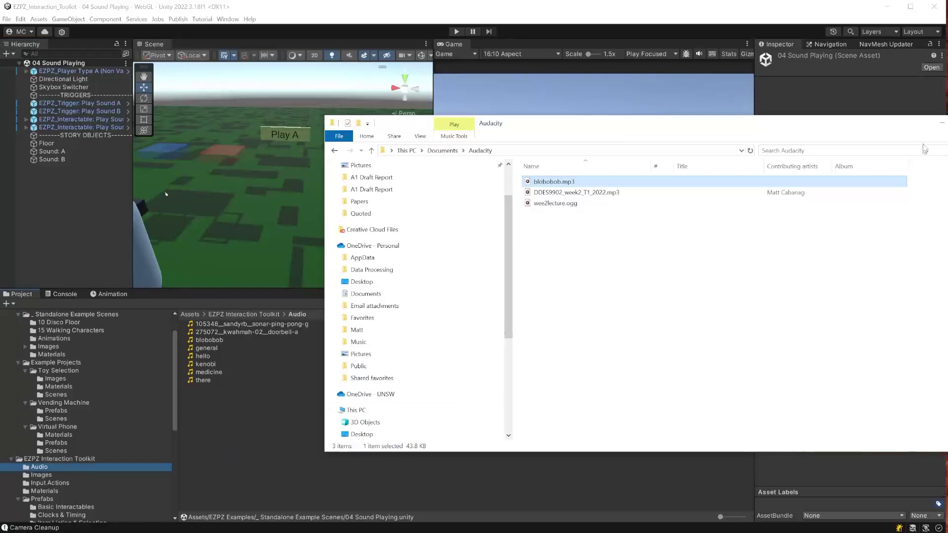
left_click(942, 123)
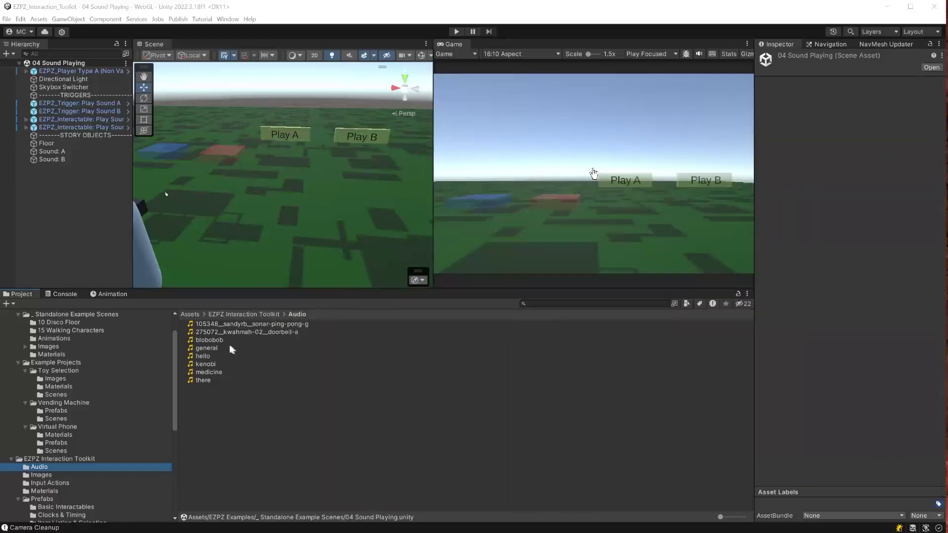
Preview the imported blobobob audio clip by playing it back.
left_click(218, 339)
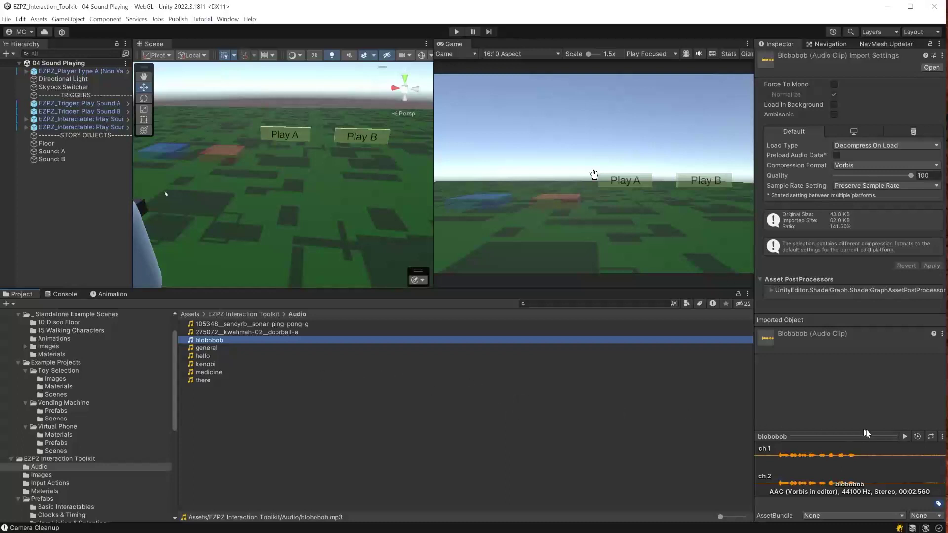
left_click(905, 437)
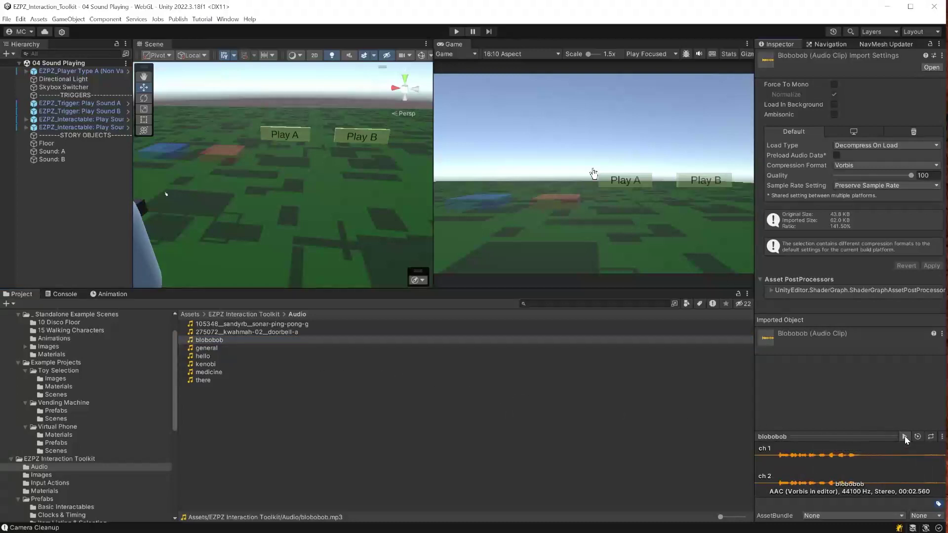
left_click(904, 436)
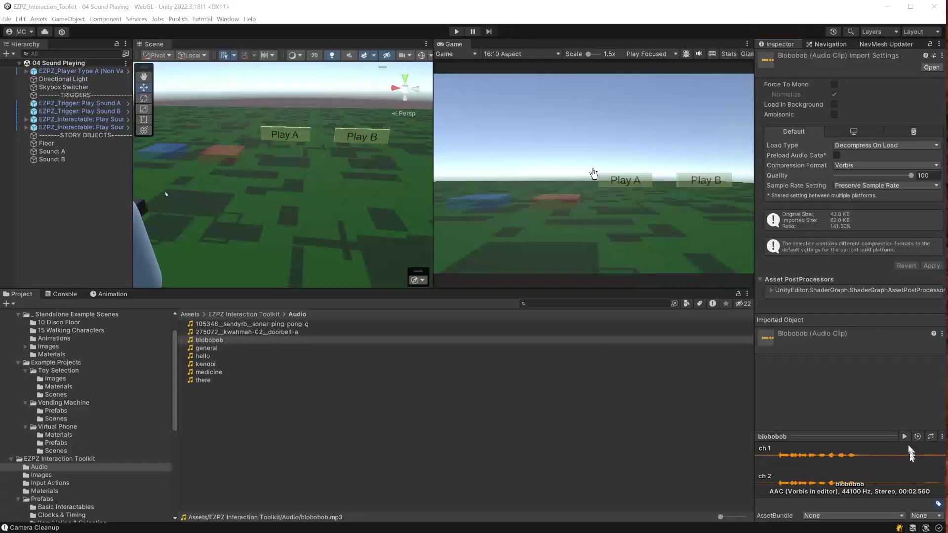
left_click(904, 437)
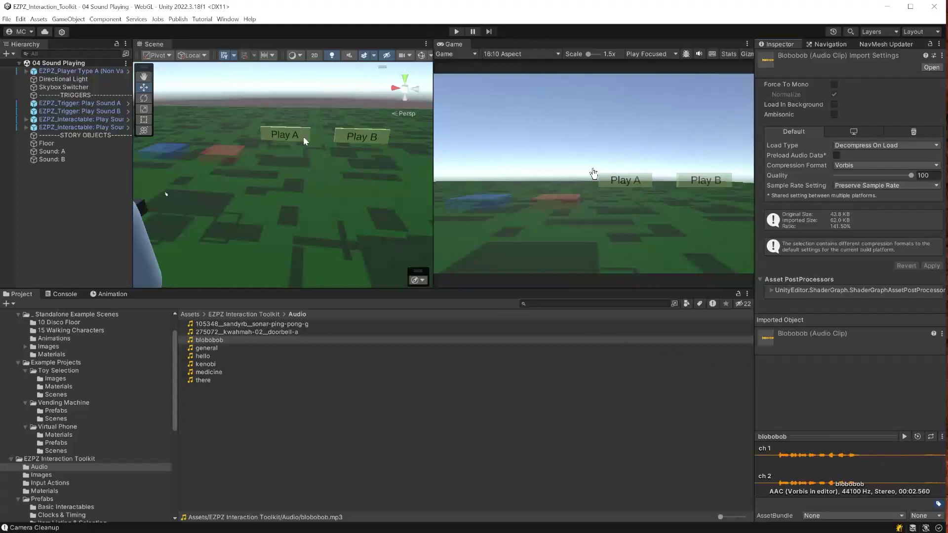
Create an empty game object in the scene and attach the blobobob clip to it as an Audio Source.
left_click(69, 21)
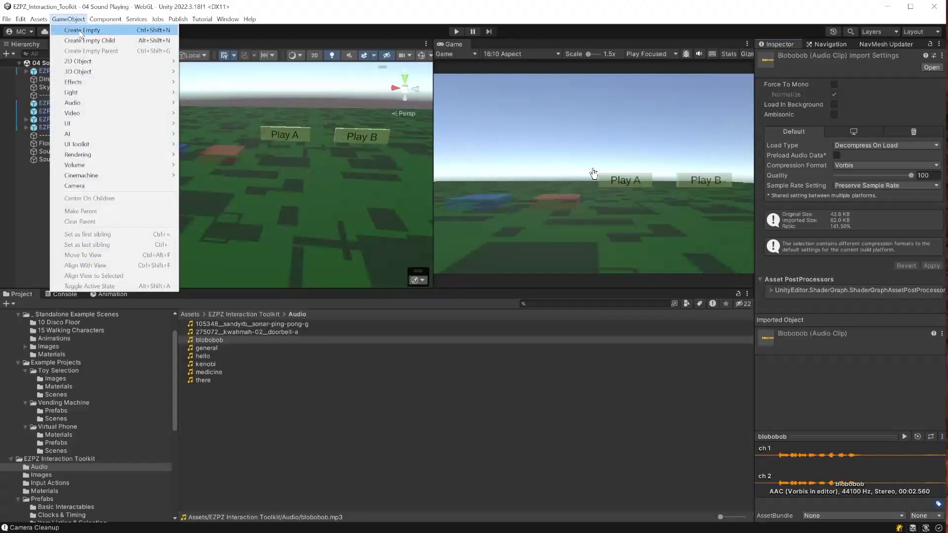
left_click(113, 31)
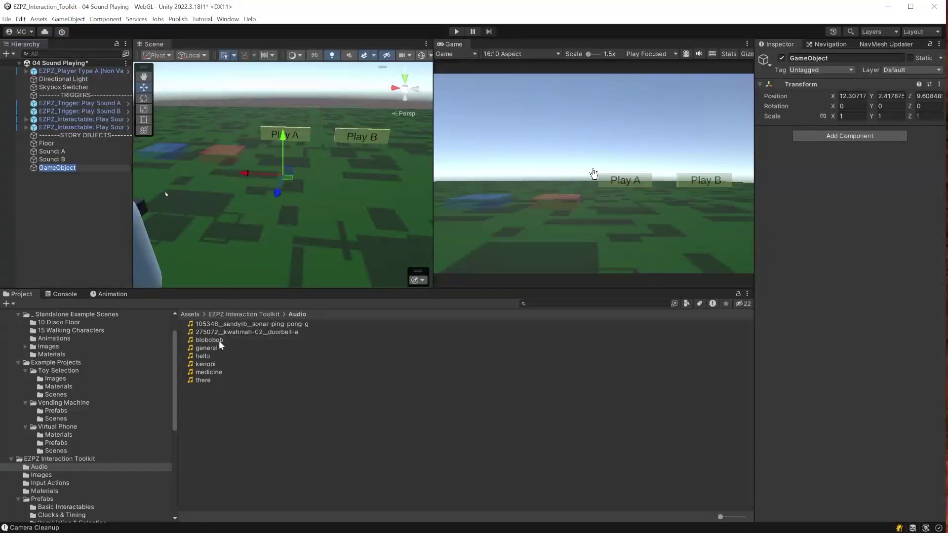
left_click_drag(218, 339, 63, 168)
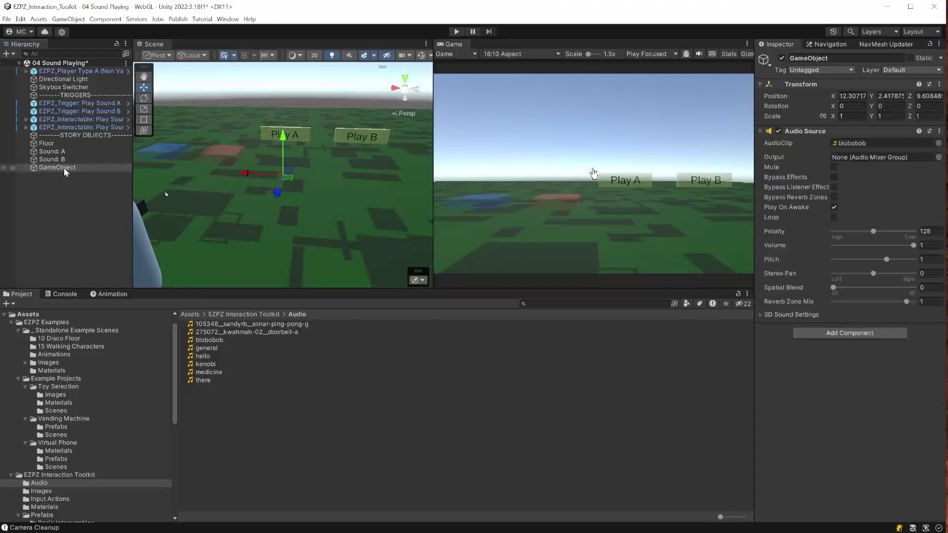
Rename the new empty game object to "Sound: C".
left_click(66, 167)
left_click(72, 168)
type("So")
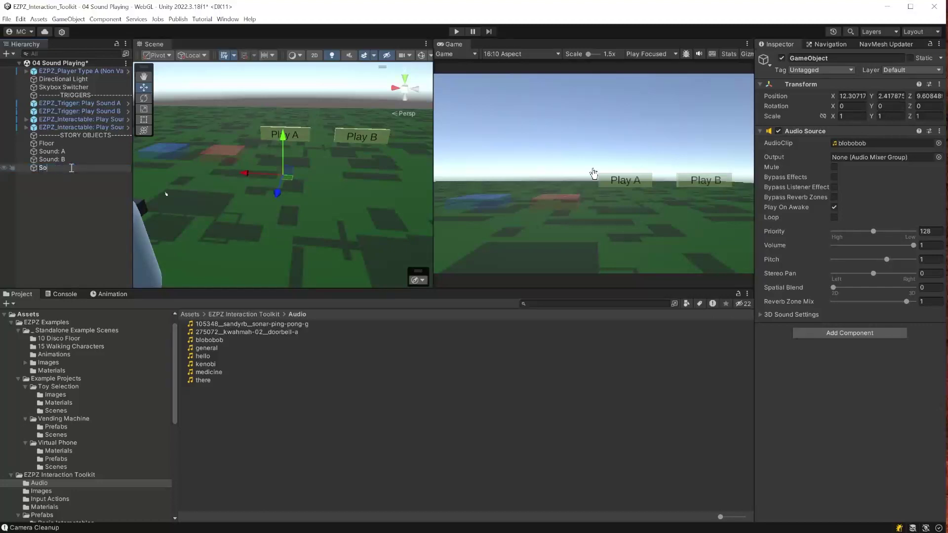
type("und: C")
key("Return")
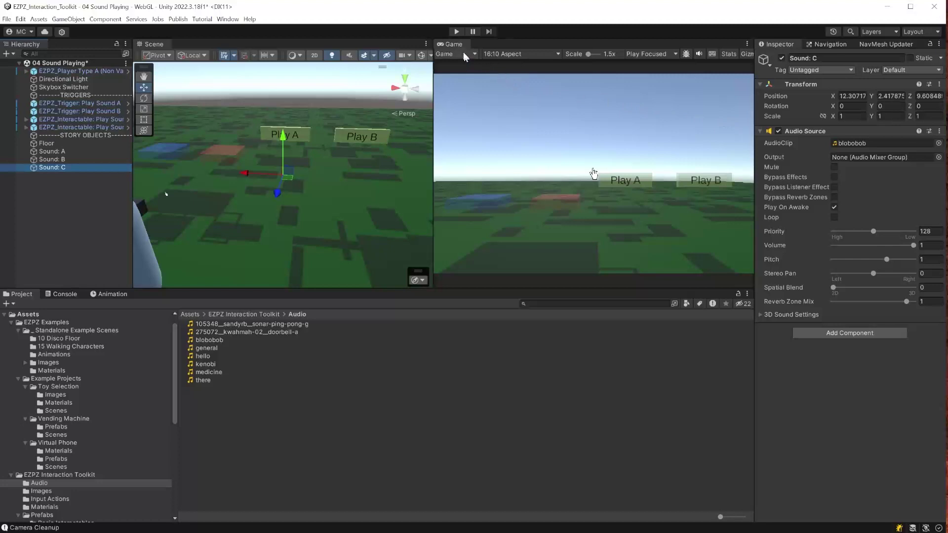
Run the scene to hear Sound: C play on start, and stop it again.
left_click(458, 32)
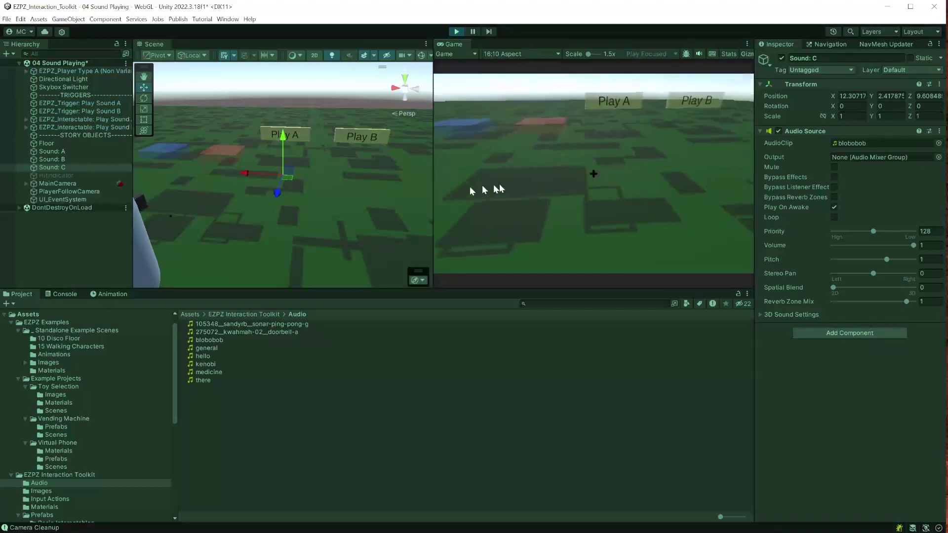
left_click(470, 185)
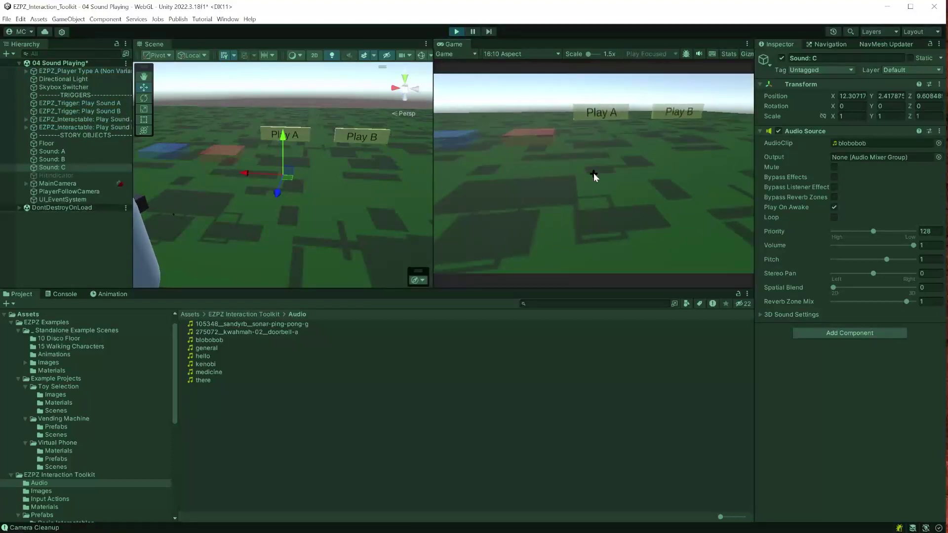
left_click(453, 33)
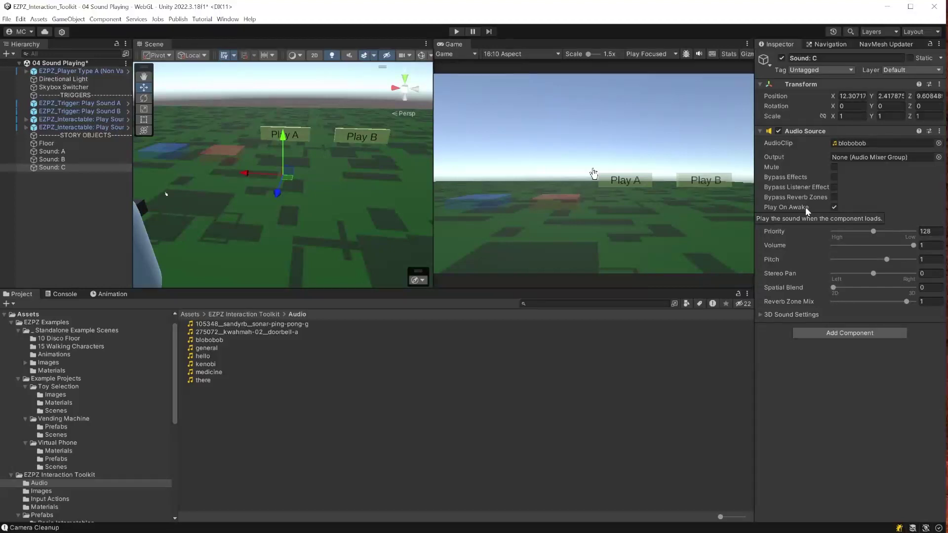
Run the scene again, toggle the Sound: C object inactive and active to test its playback, and exit play mode.
left_click(458, 33)
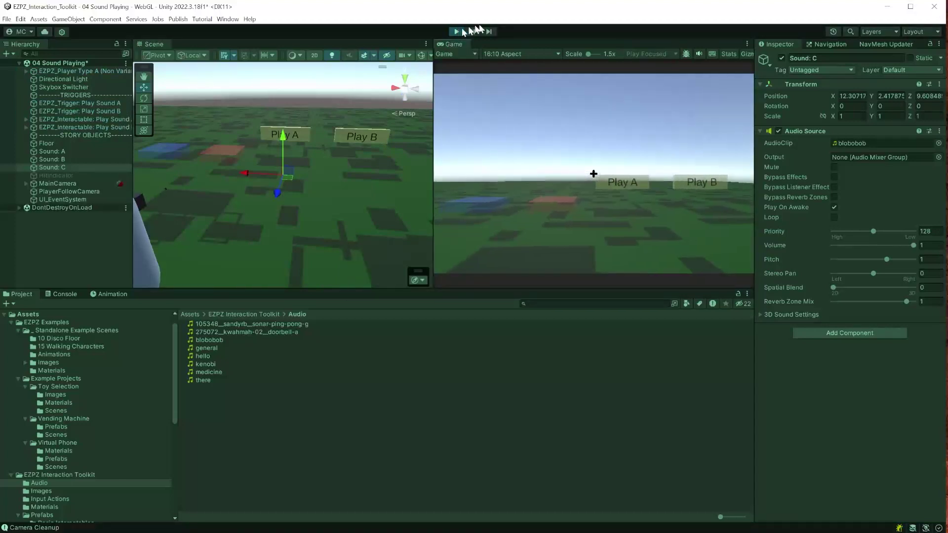
left_click(782, 58)
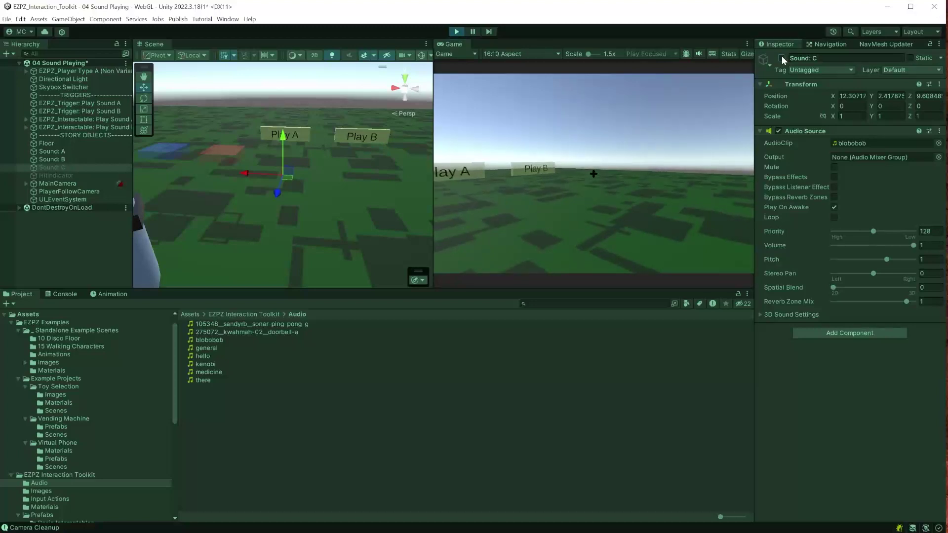
left_click(782, 58)
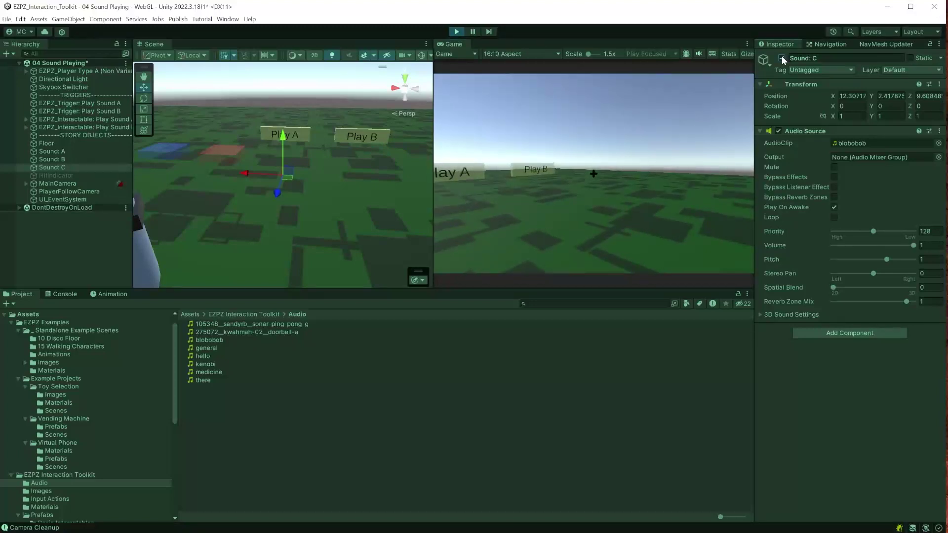
left_click(782, 58)
left_click(458, 33)
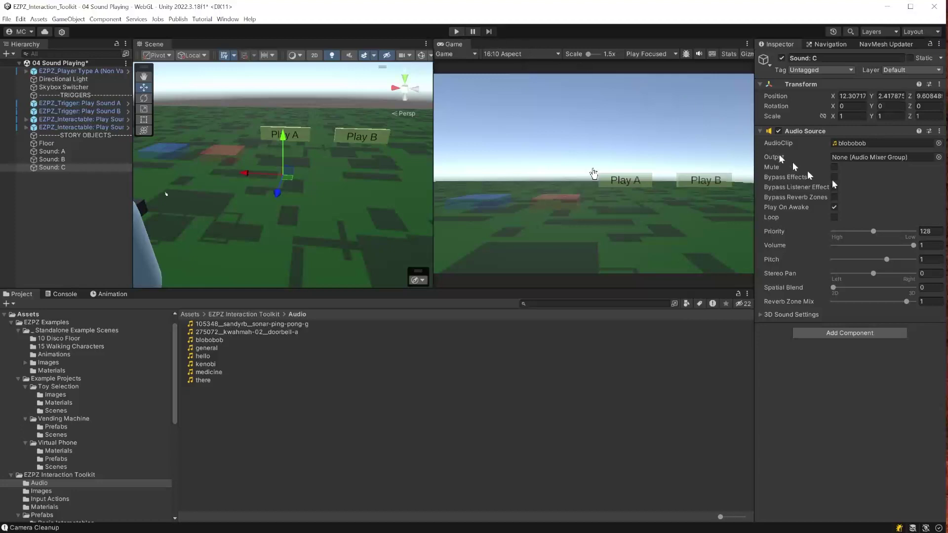
Turn off Play On Awake for Sound: C and run the scene to test it.
left_click(833, 207)
left_click(457, 31)
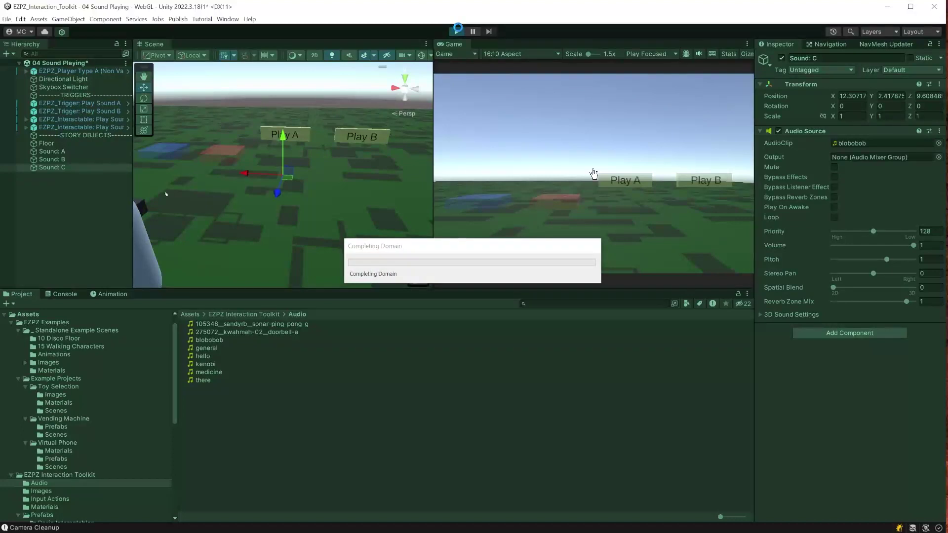
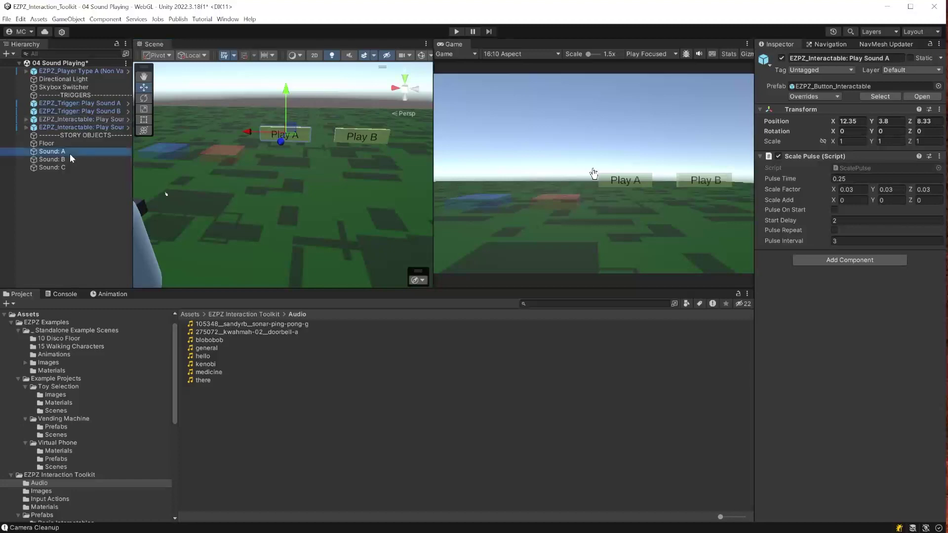
Frame the Sound: A object in the scene and examine its placement beside the Play A button.
key("f")
scroll(336, 213, "up", 5)
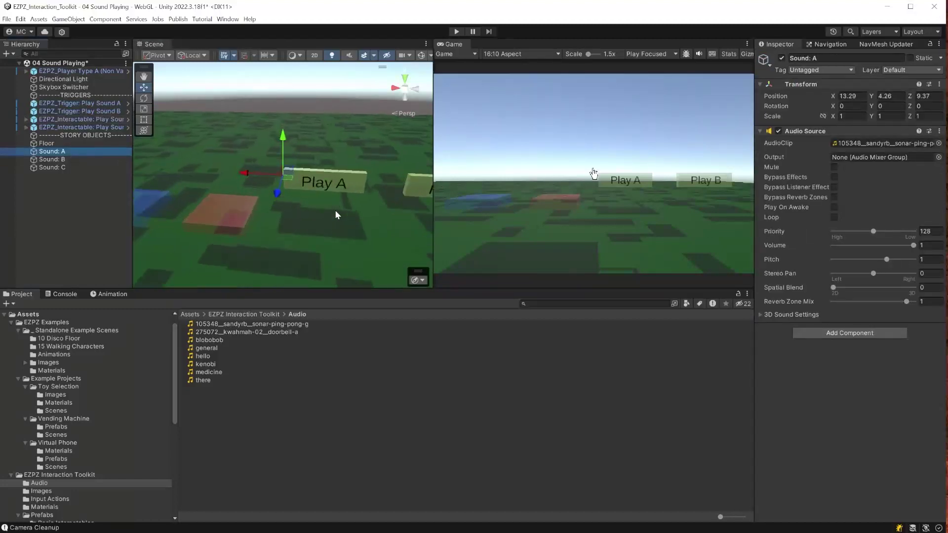
left_click_drag(334, 209, 364, 208, "alt")
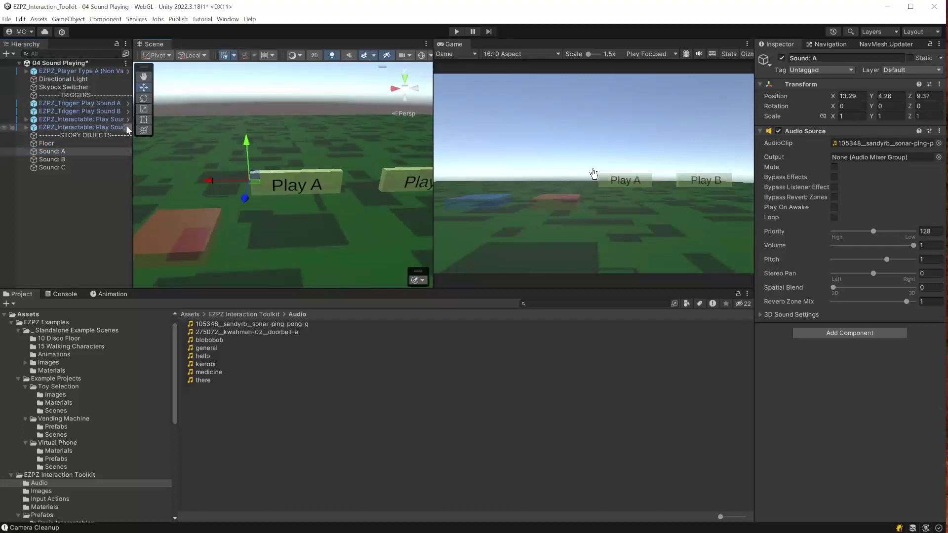
Run the scene, walk through the blue and red trigger areas and up to the Play A and Play B buttons, and exit play mode.
left_click(456, 31)
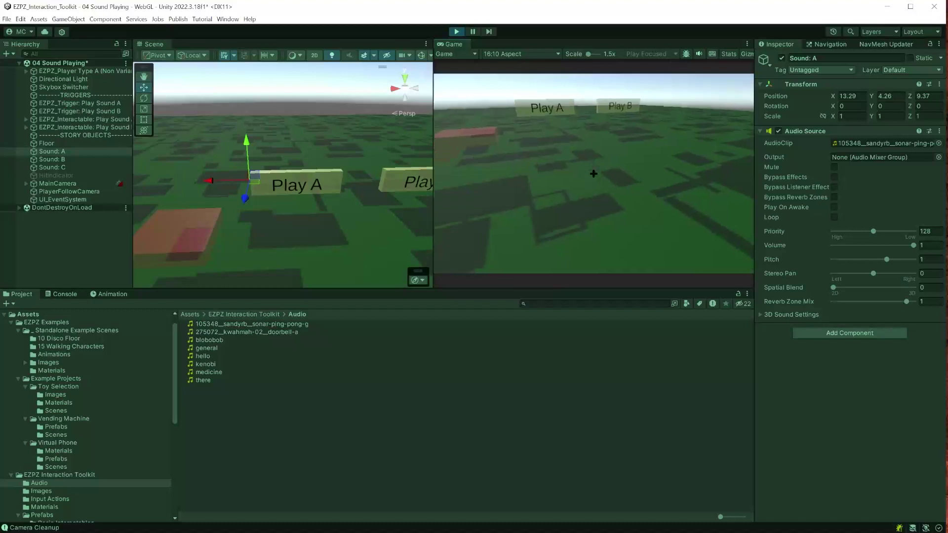
key("w")
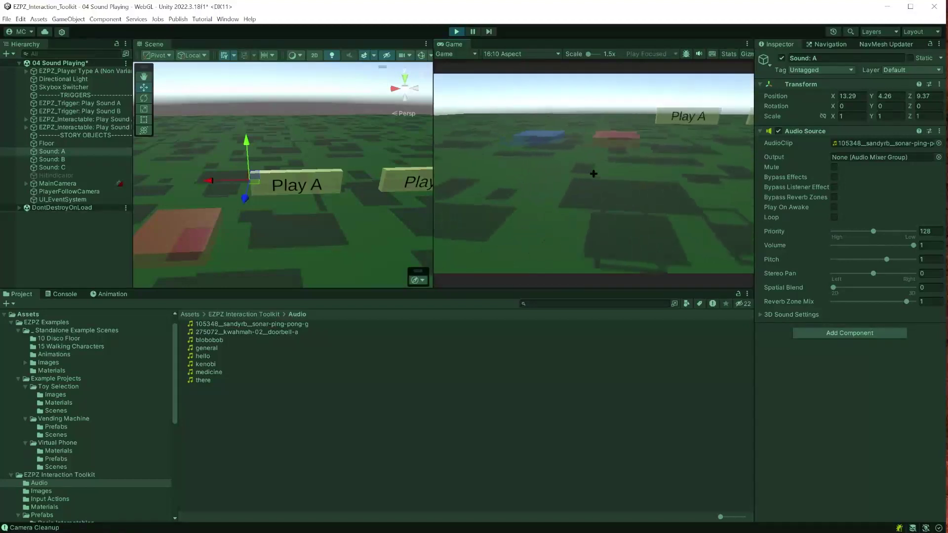
key("w")
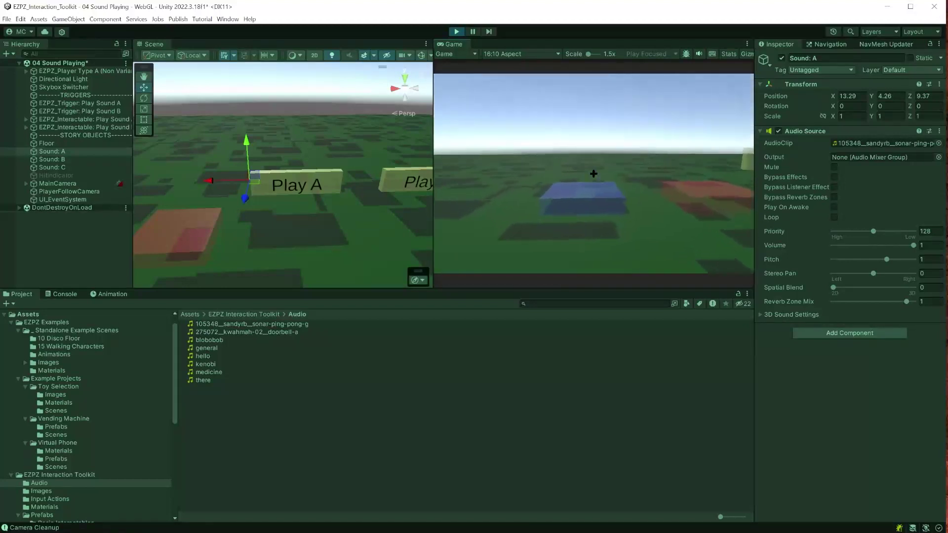
key("w")
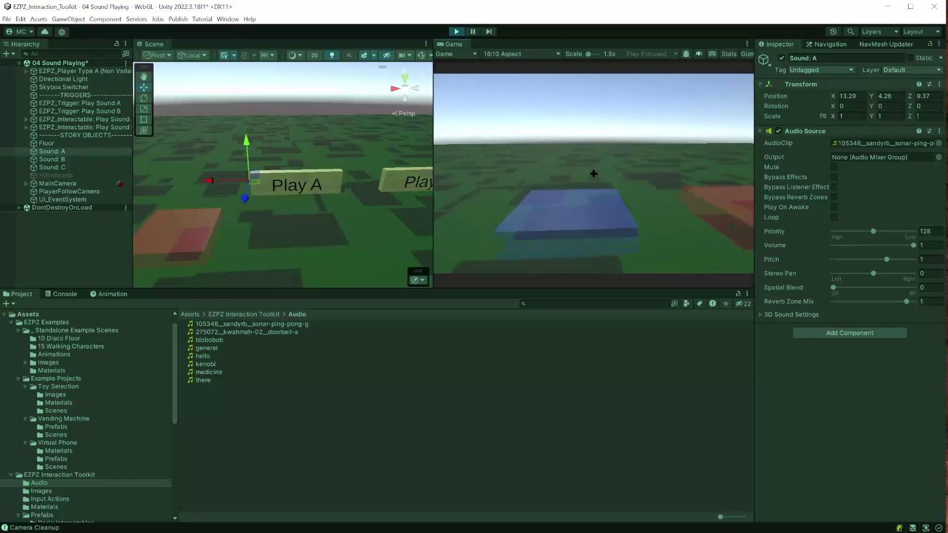
key("w")
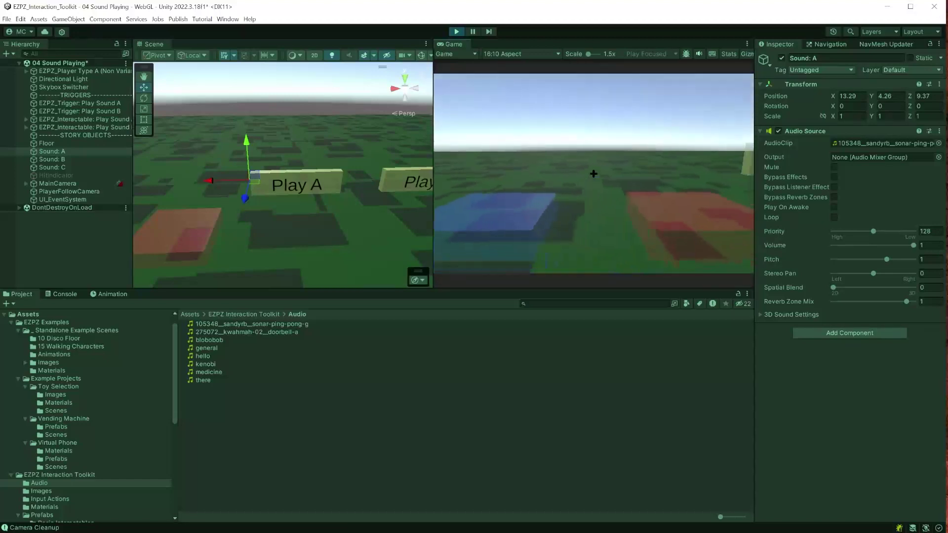
key("w")
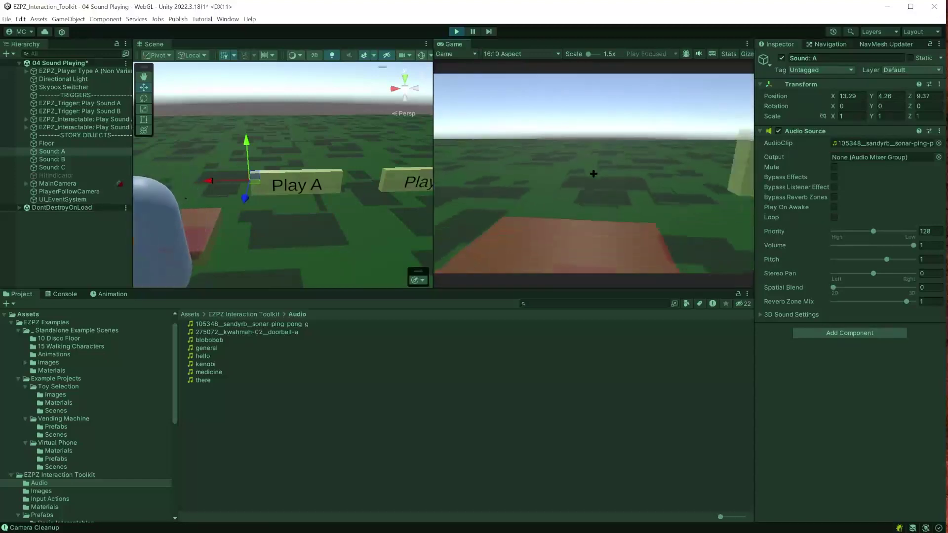
key("w")
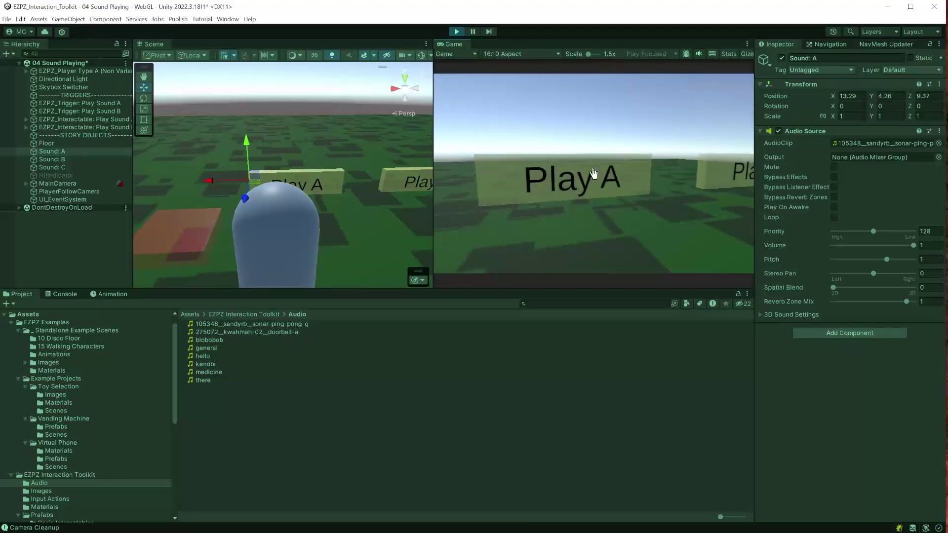
key("d")
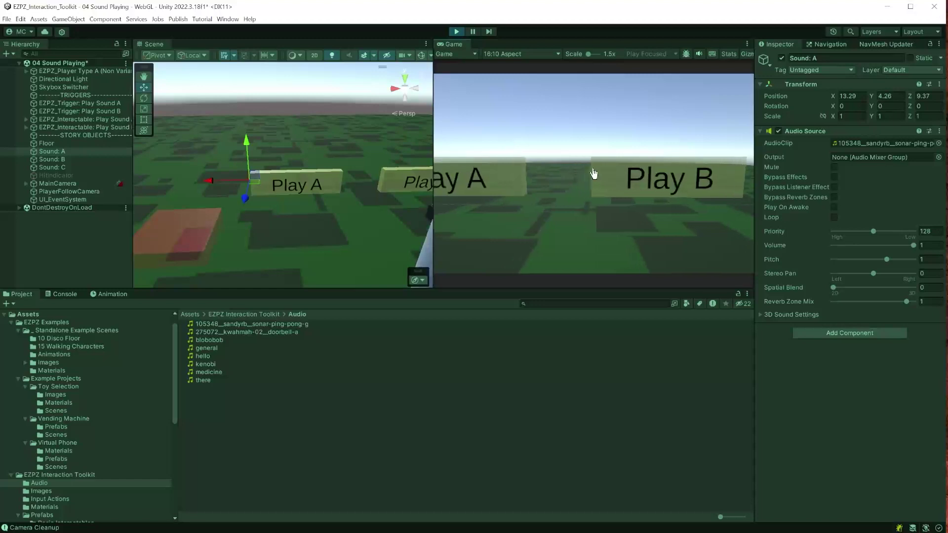
key("a")
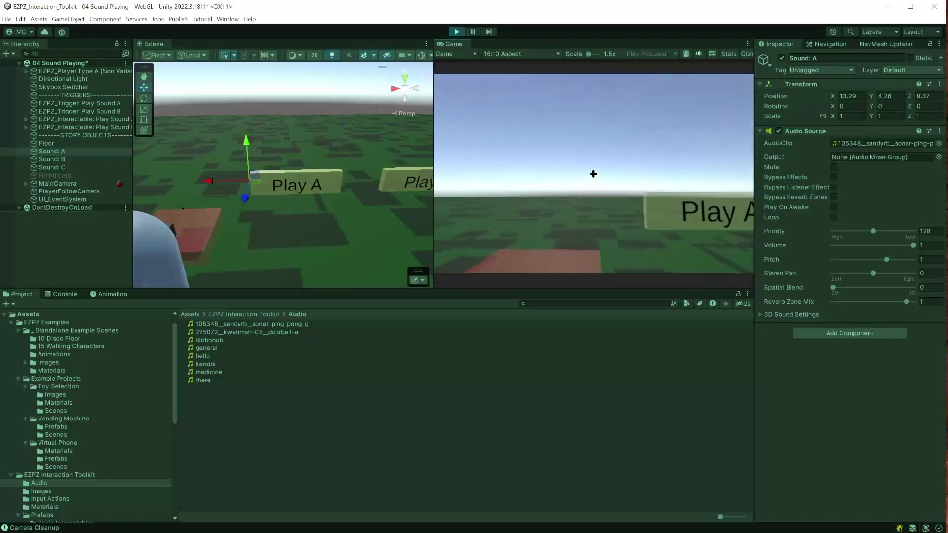
left_click(454, 31)
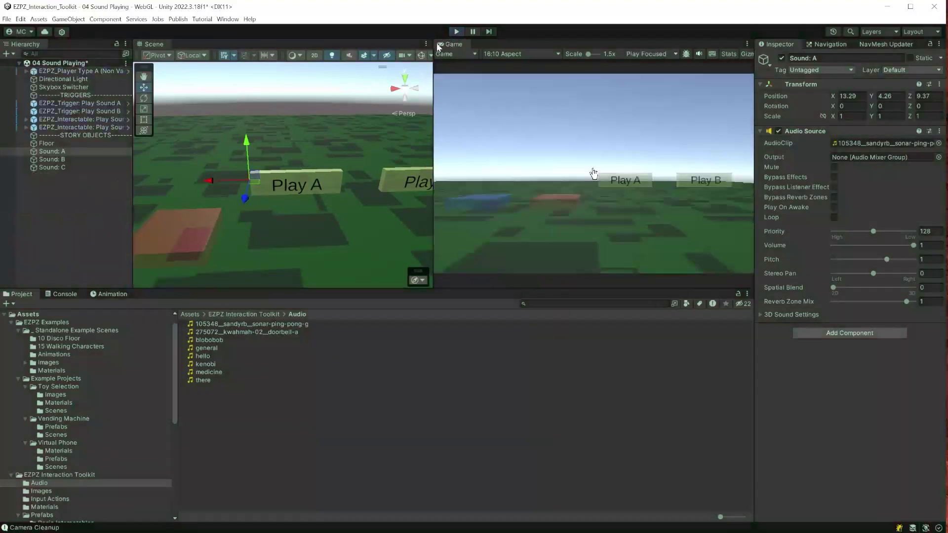
Frame EZPZ_Trigger: Play Sound A and examine the target object and AudioSource function of its On Trigger Enter event.
left_click(54, 103)
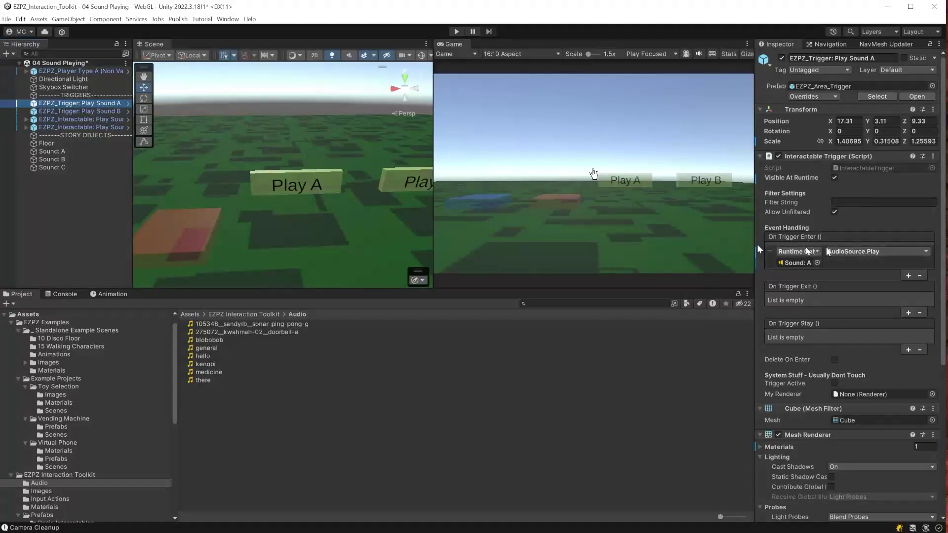
double_click(86, 105)
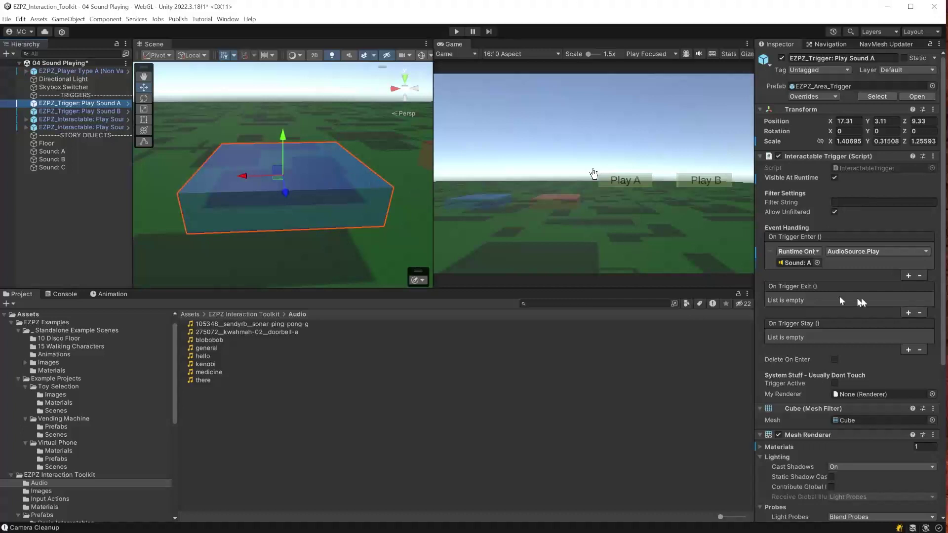
left_click(798, 263)
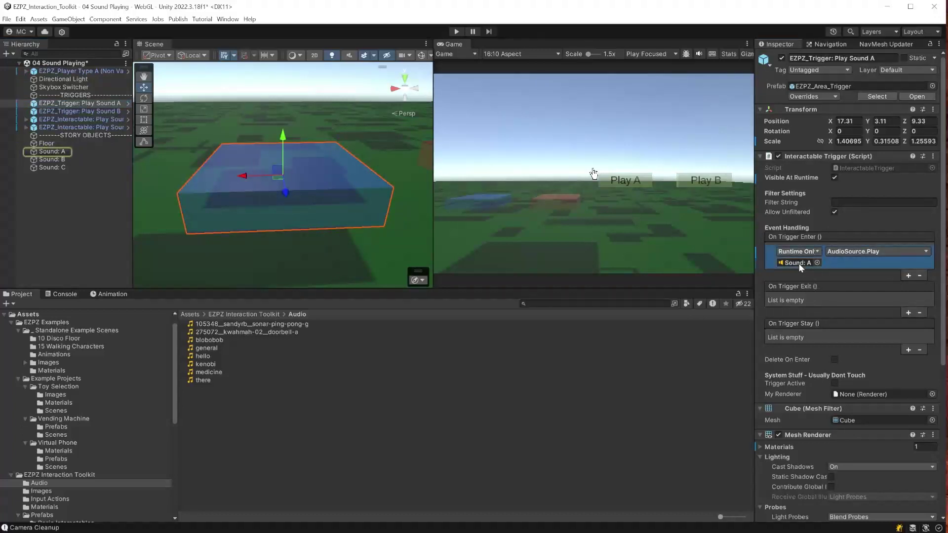
left_click(873, 250)
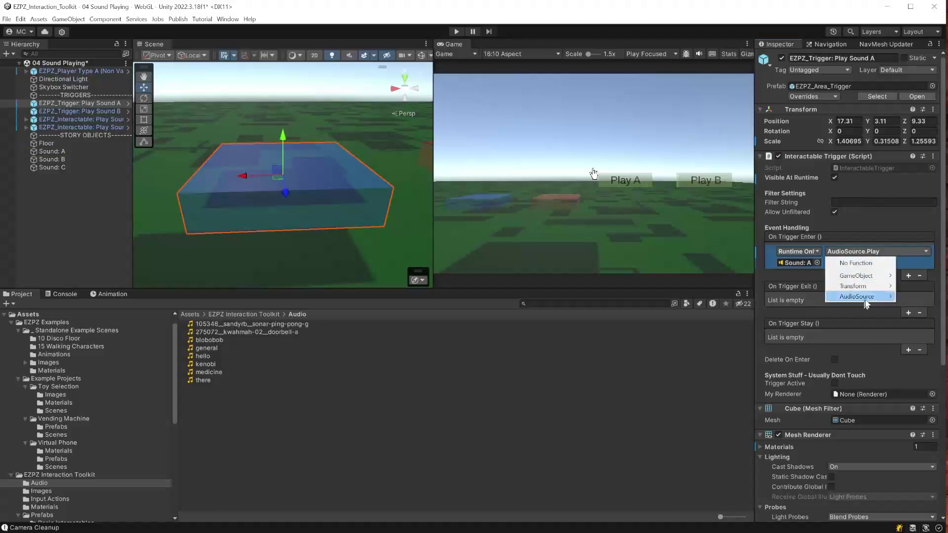
mouse_move(867, 303)
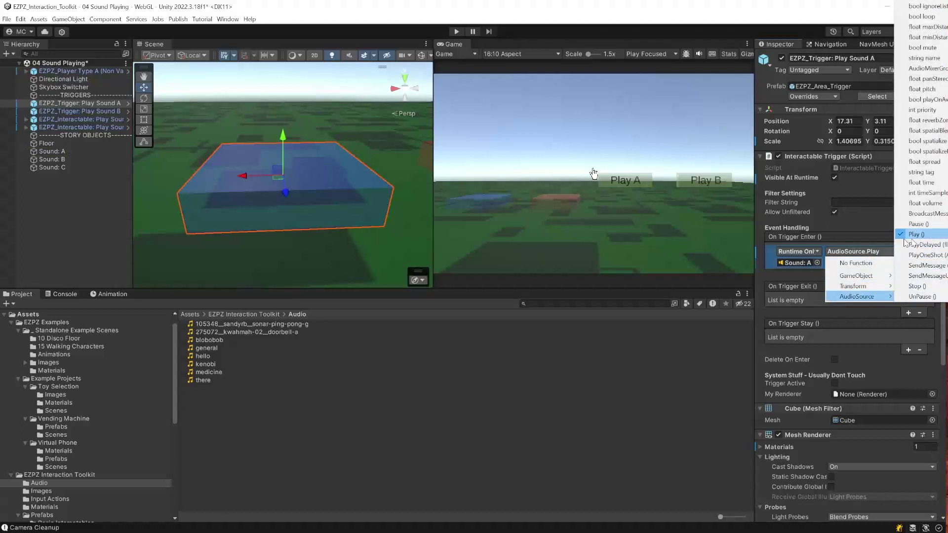
left_click(74, 251)
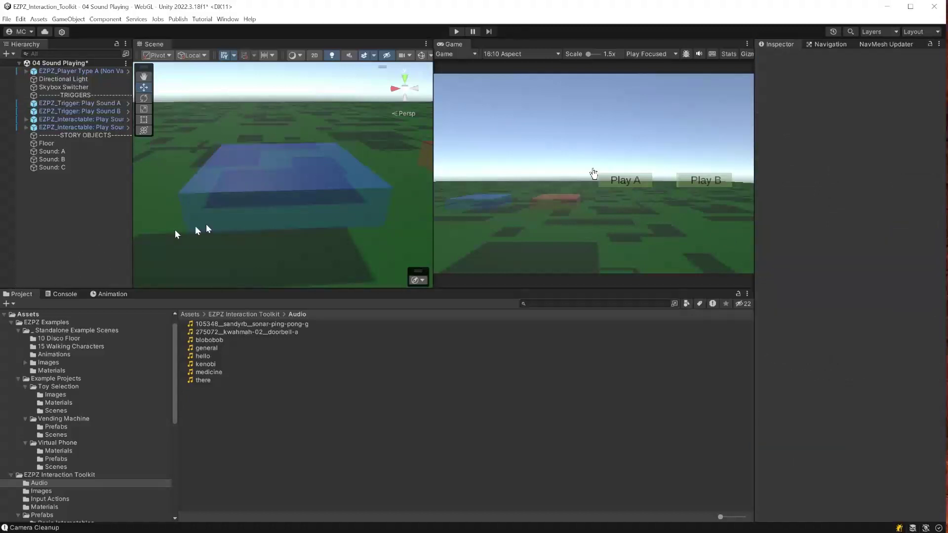
Select the red trigger area in the scene to examine its On Trigger Enter event.
scroll(311, 211, "down", 6)
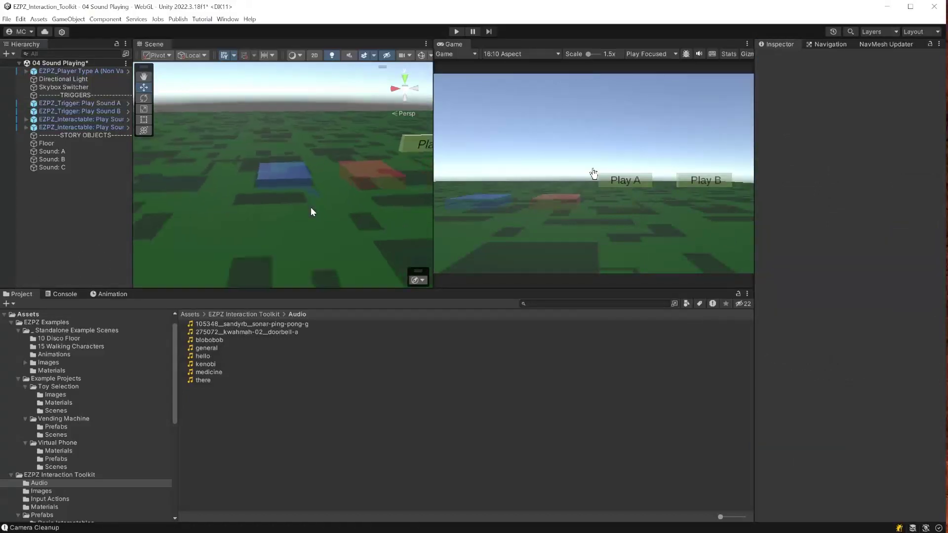
mouse_move(311, 211)
left_mouse_down("alt")
mouse_move(349, 183)
mouse_move(377, 179)
mouse_move(262, 210)
mouse_move(208, 192)
mouse_move(256, 197)
mouse_move(332, 184)
mouse_move(180, 197)
mouse_move(250, 186)
mouse_move(313, 197)
left_mouse_up("alt")
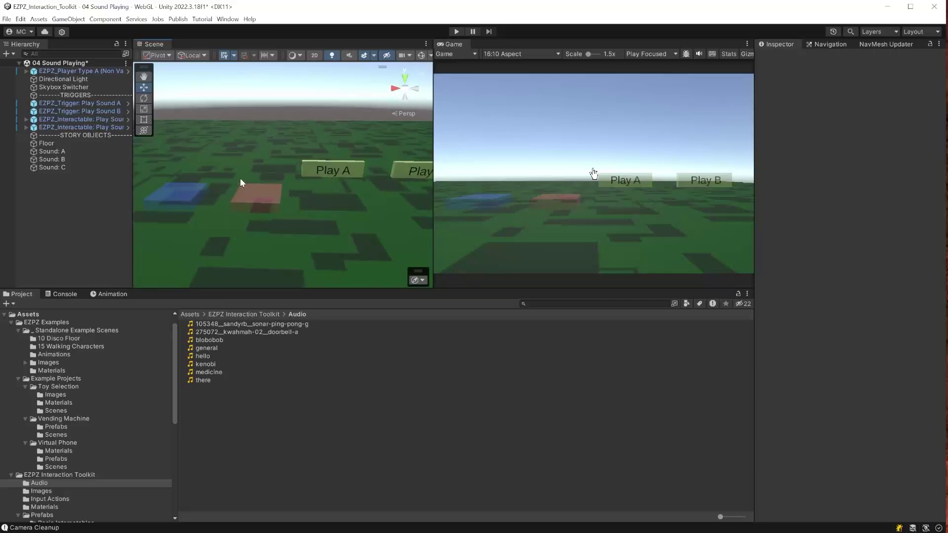
left_click(256, 206)
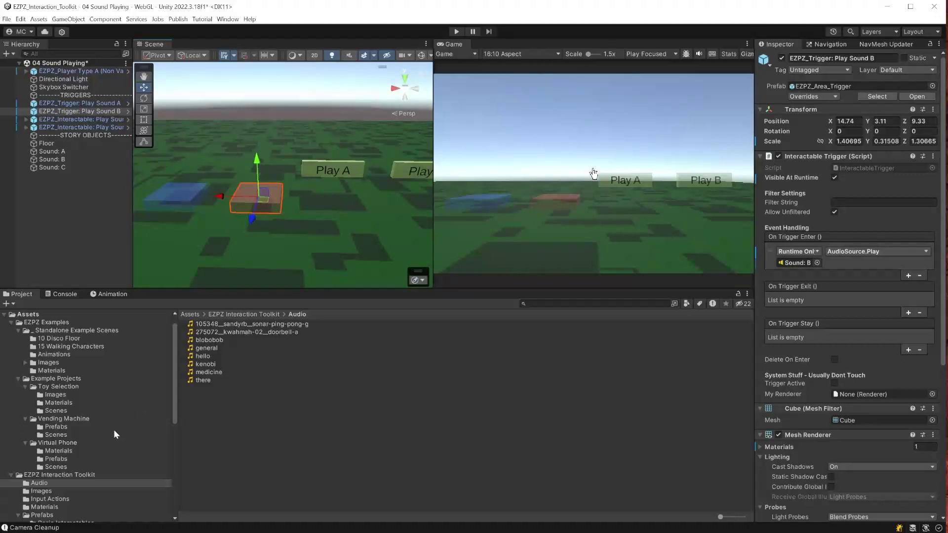
Place an EZPZ_Area_Trigger prefab from the Basic Interactables prefabs folder in the scene, in front of the blue and red trigger areas.
scroll(115, 431, "down", 2)
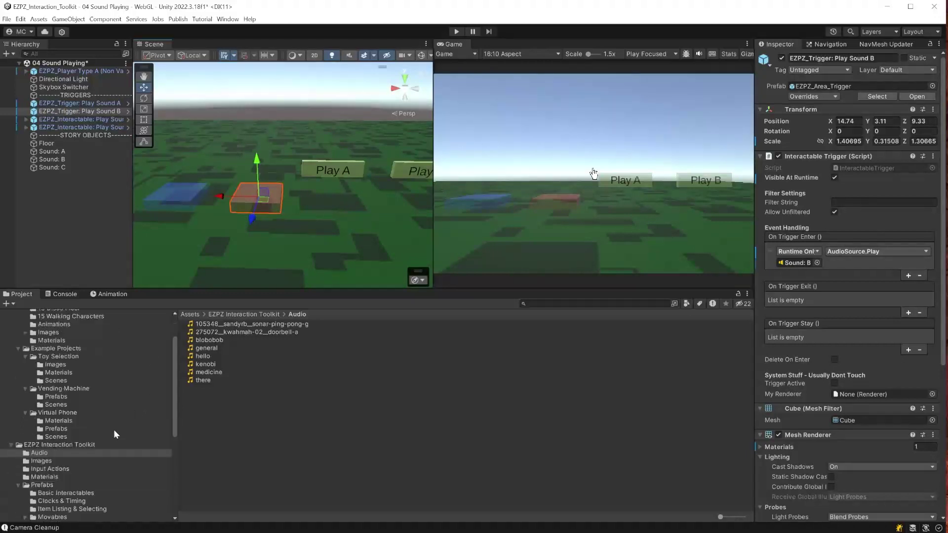
scroll(114, 431, "down", 2)
scroll(115, 431, "down", 2)
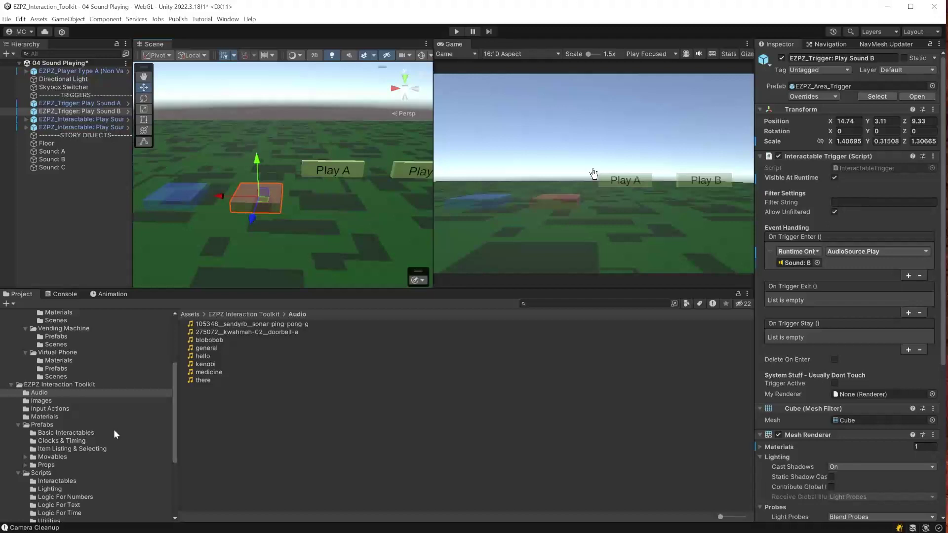
left_click(64, 425)
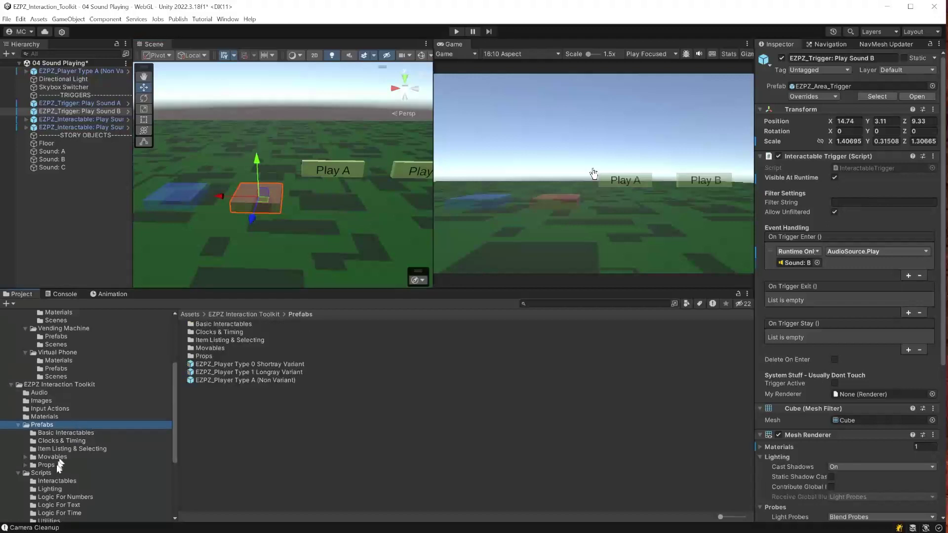
left_click(76, 433)
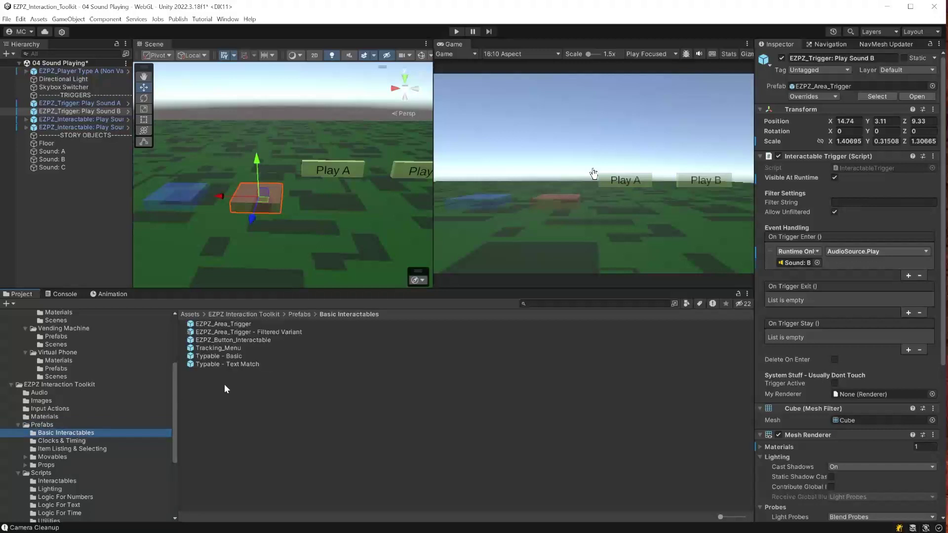
left_click_drag(239, 325, 224, 256)
middle_click_drag(243, 249, 268, 186)
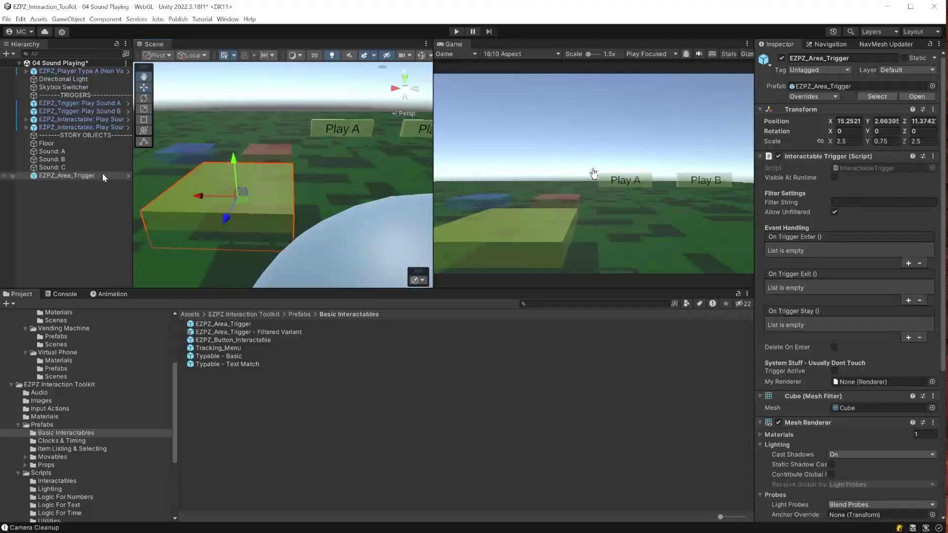
Move the new area trigger to the end of the TRIGGERS group and rename it EZPZ_Area_Trigger: Play Sound C.
left_click_drag(92, 178, 94, 137)
left_click(109, 138)
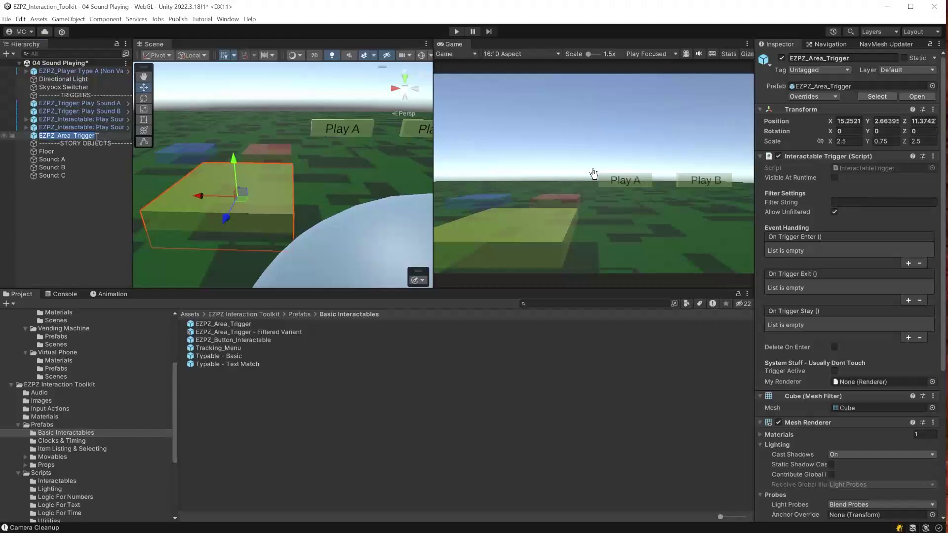
left_click(99, 137)
type(": Play")
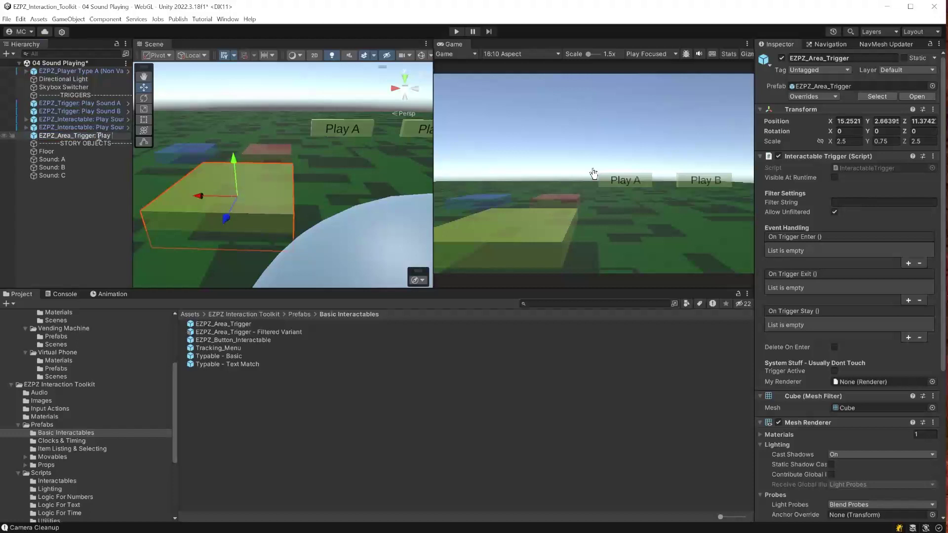
type(" Sound C")
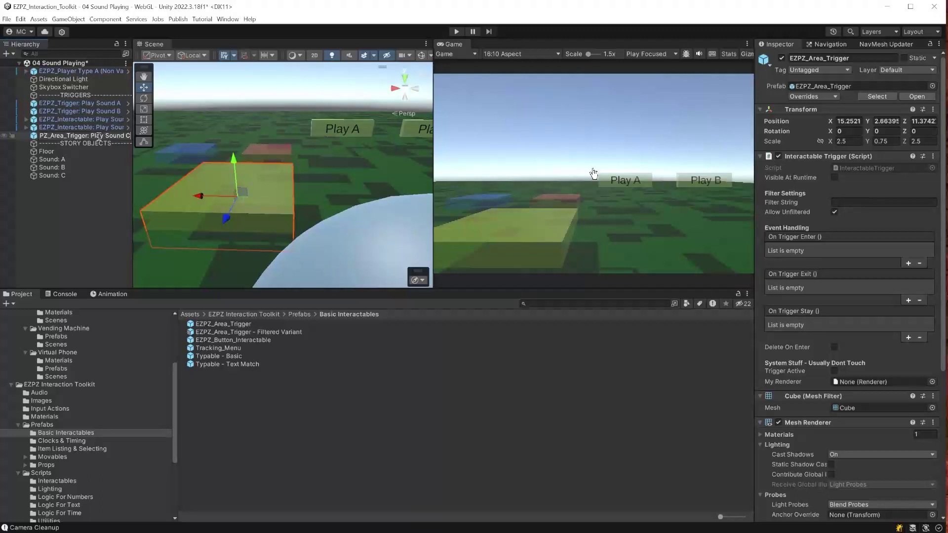
key("Return")
left_click(100, 136)
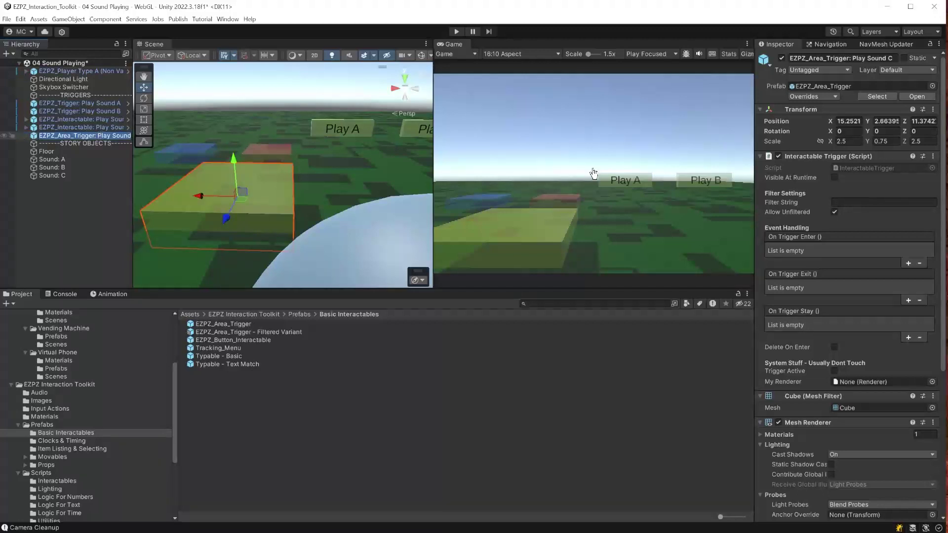
key("Escape")
Reorder EZPZ_Area_Trigger: Play Sound C to the top of the TRIGGERS group and widen the Hierarchy to show full object names.
left_click(79, 124)
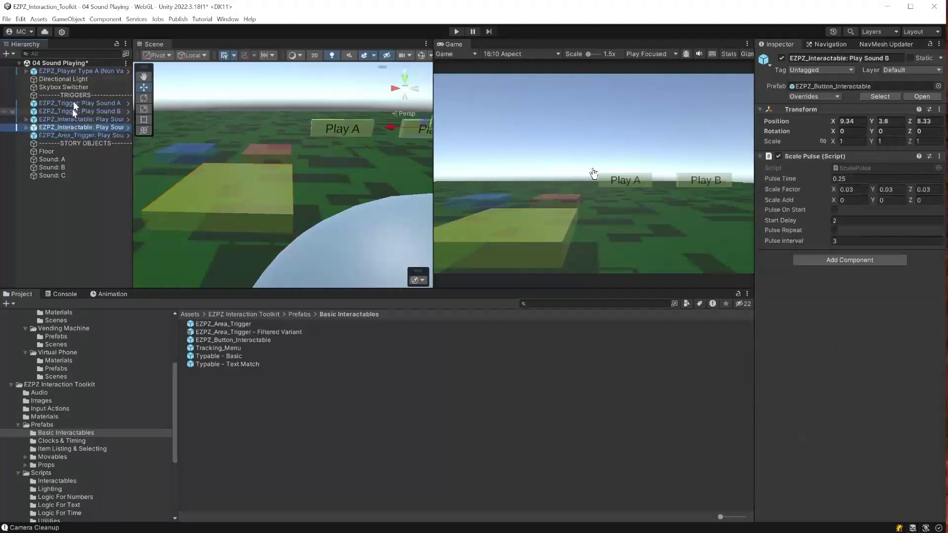
left_click(69, 136)
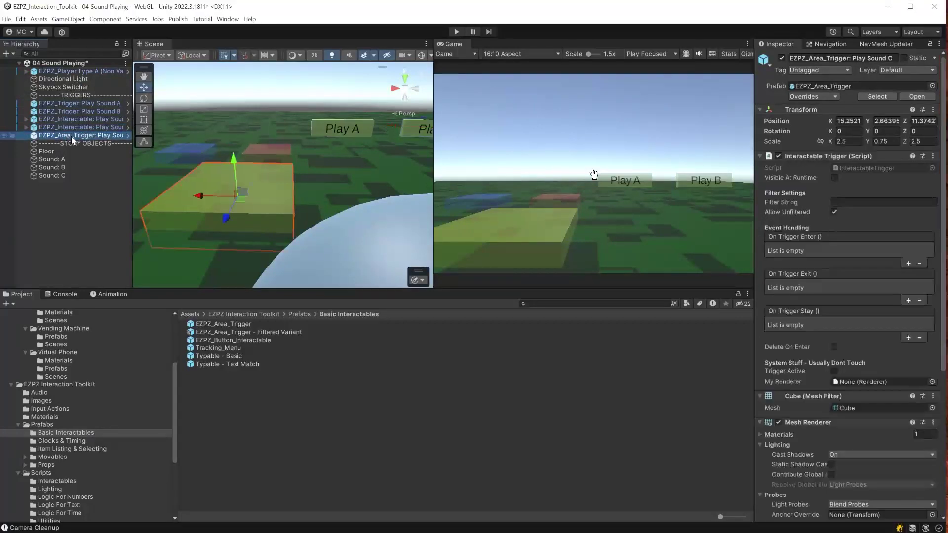
left_click_drag(76, 137, 159, 120)
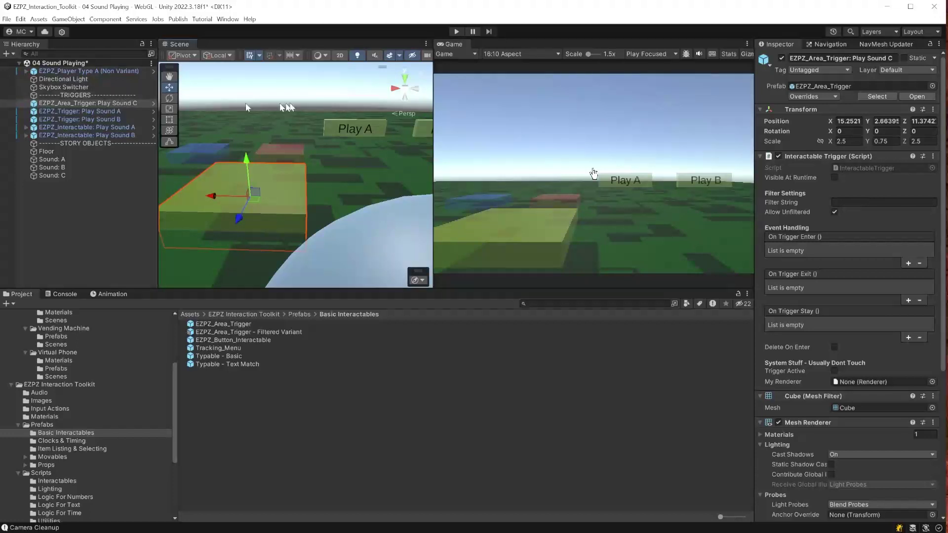
Add an On Trigger Enter event to EZPZ_Area_Trigger: Play Sound C with the Sound: C object as its target.
left_click(125, 109)
left_click(126, 103)
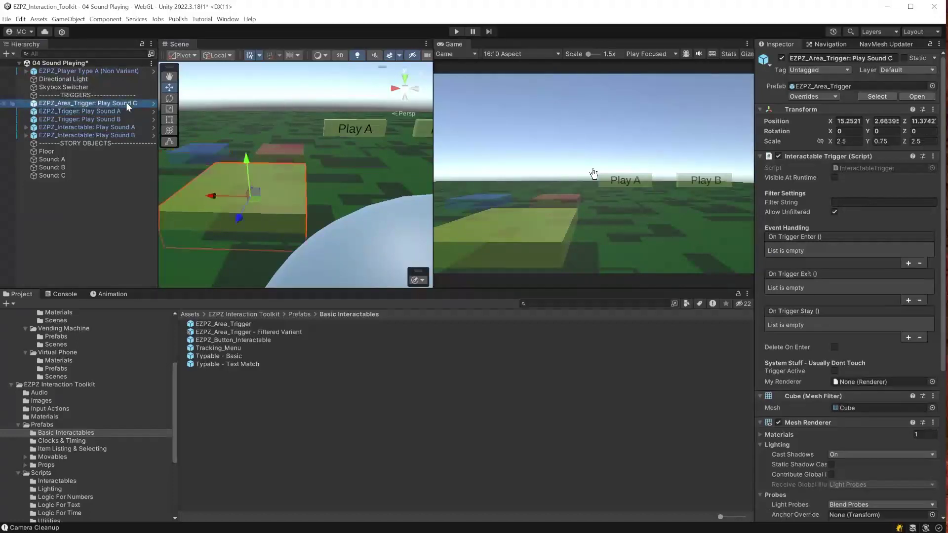
left_click(910, 263)
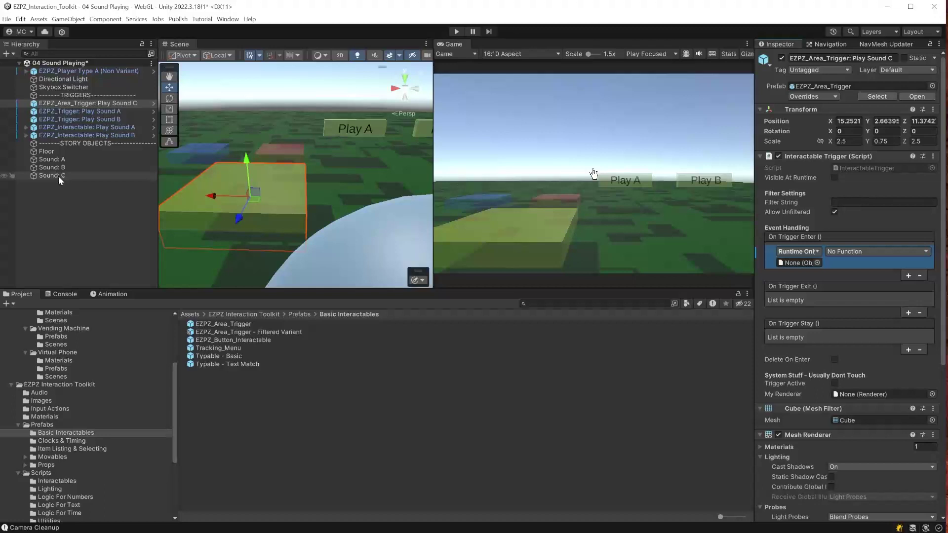
left_click_drag(55, 176, 798, 265)
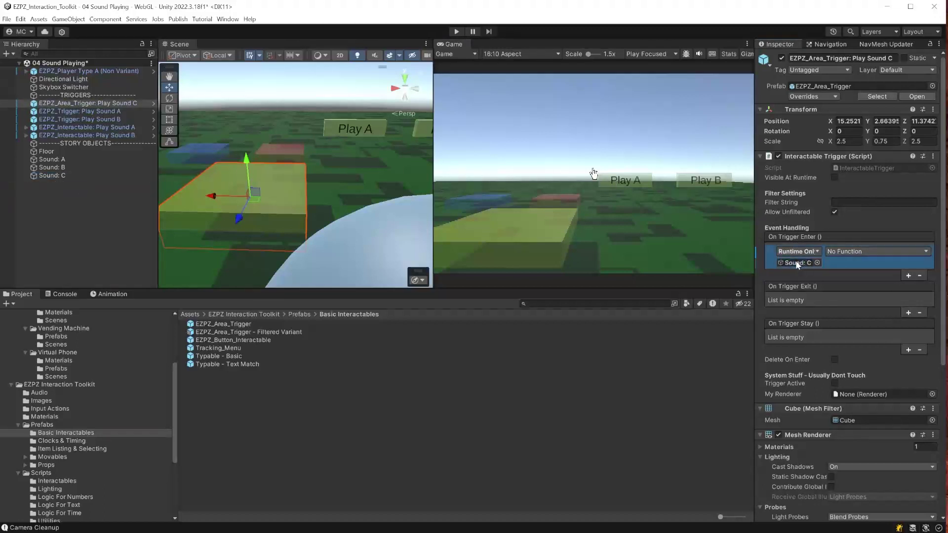
Set the On Trigger Enter function of the Sound C area trigger to AudioSource.Play, narrowing the editor window to show the full function list.
left_click(849, 254)
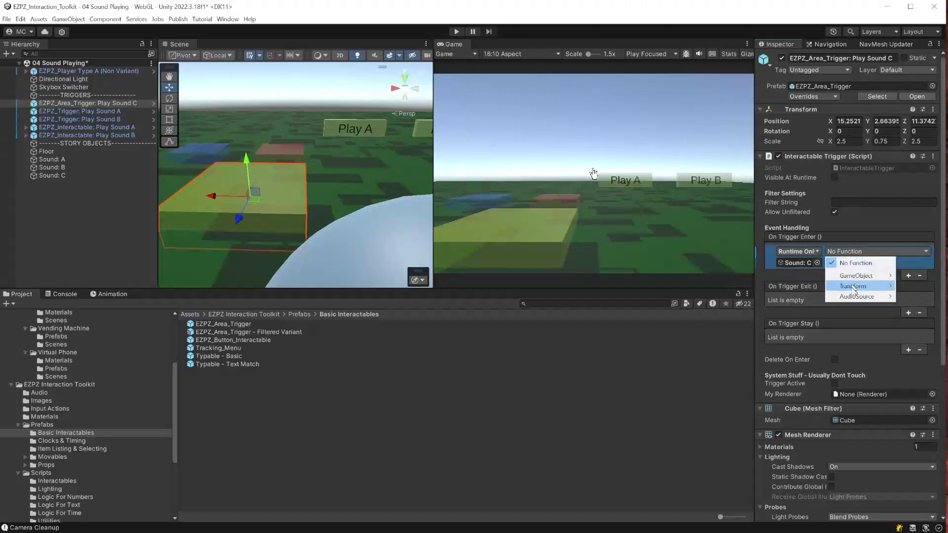
mouse_move(853, 297)
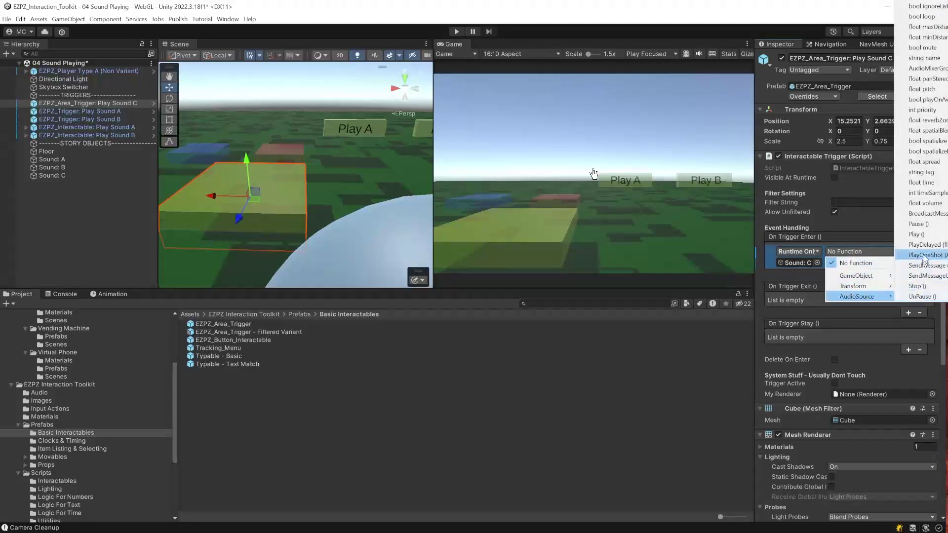
left_click(943, 340)
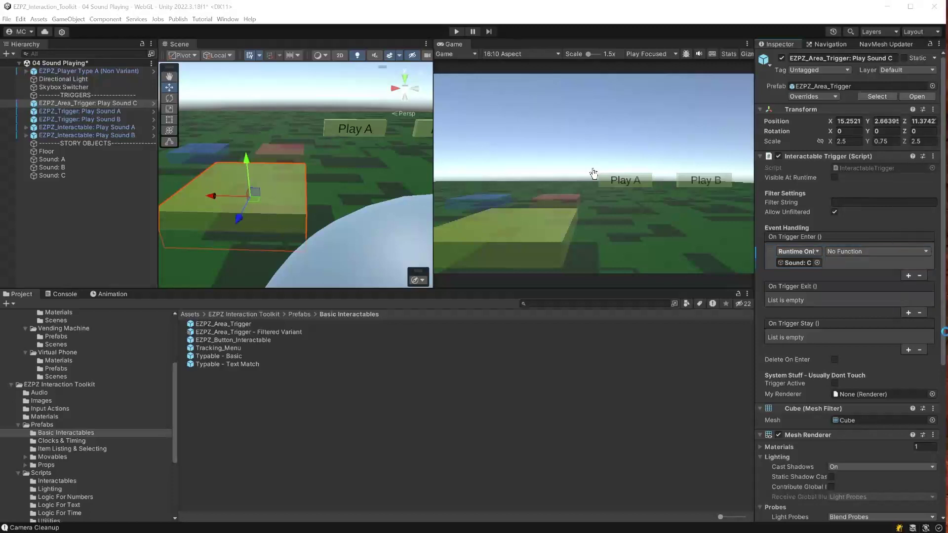
left_click_drag(943, 332, 898, 326)
left_click(826, 264)
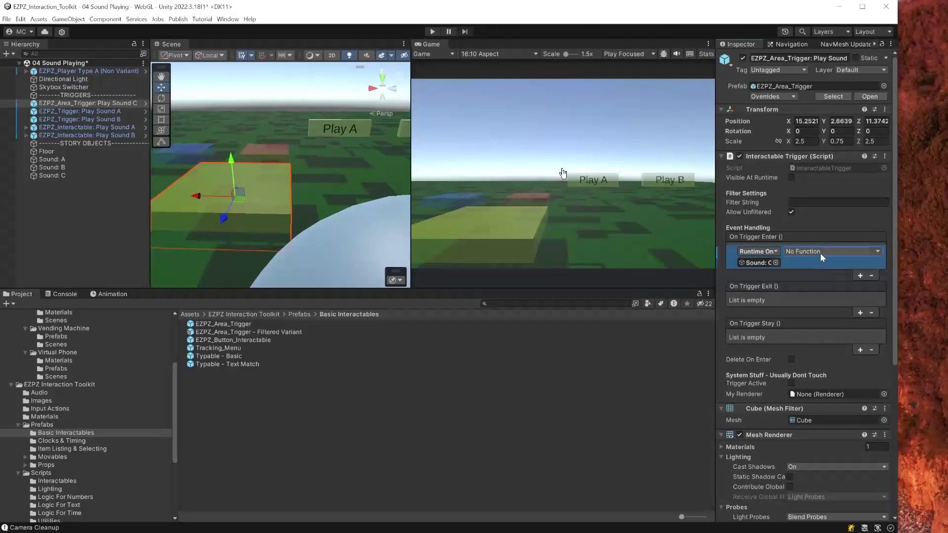
left_click(819, 253)
mouse_move(805, 299)
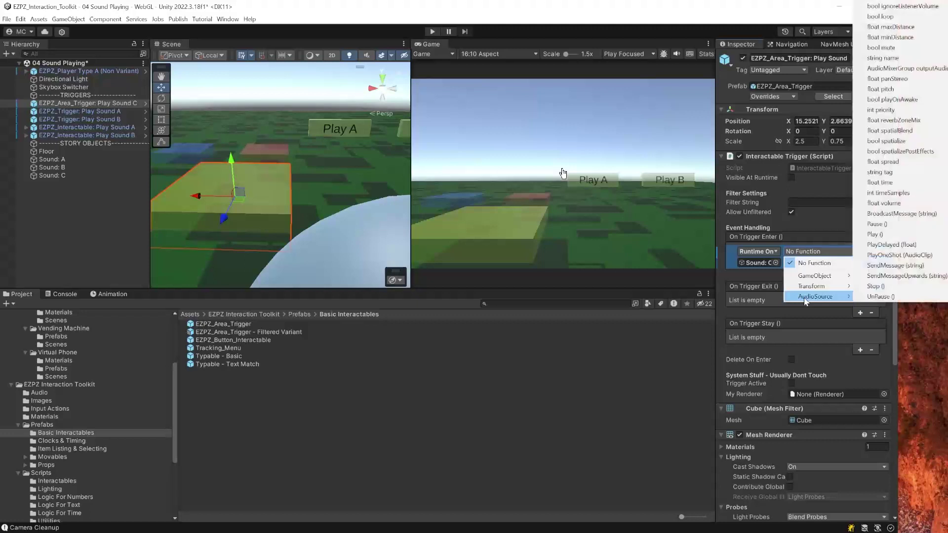
left_click(897, 235)
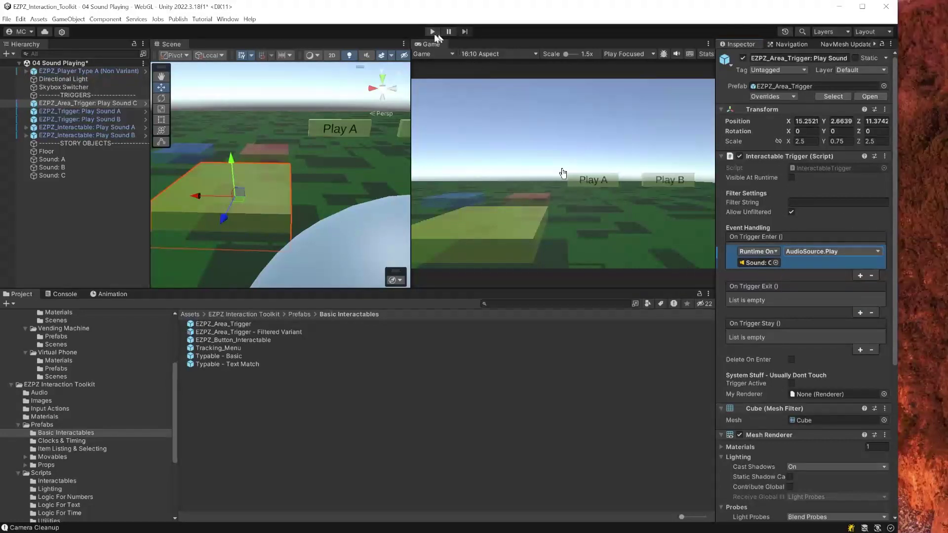
Run the scene, walk the player in and out of the new trigger area to test Sound C, and stop the run.
left_click(432, 32)
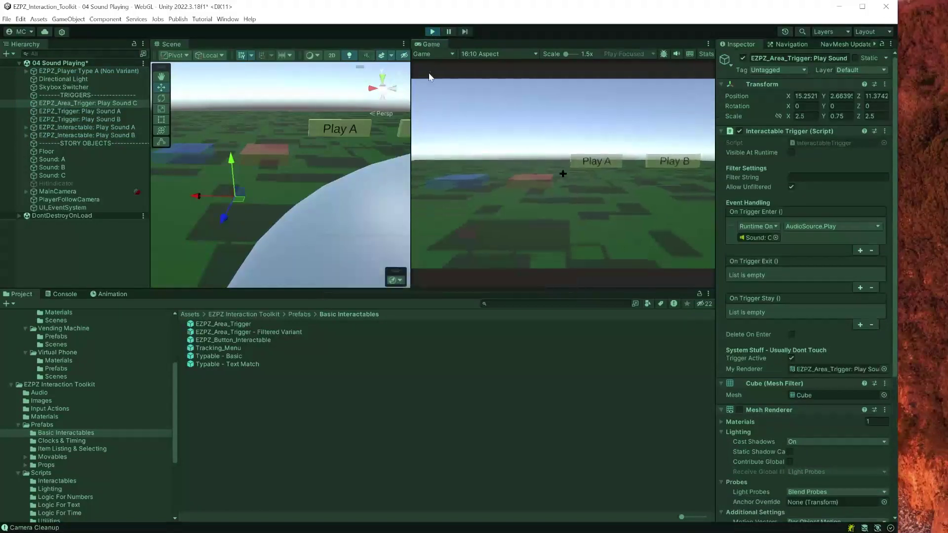
left_click(549, 193)
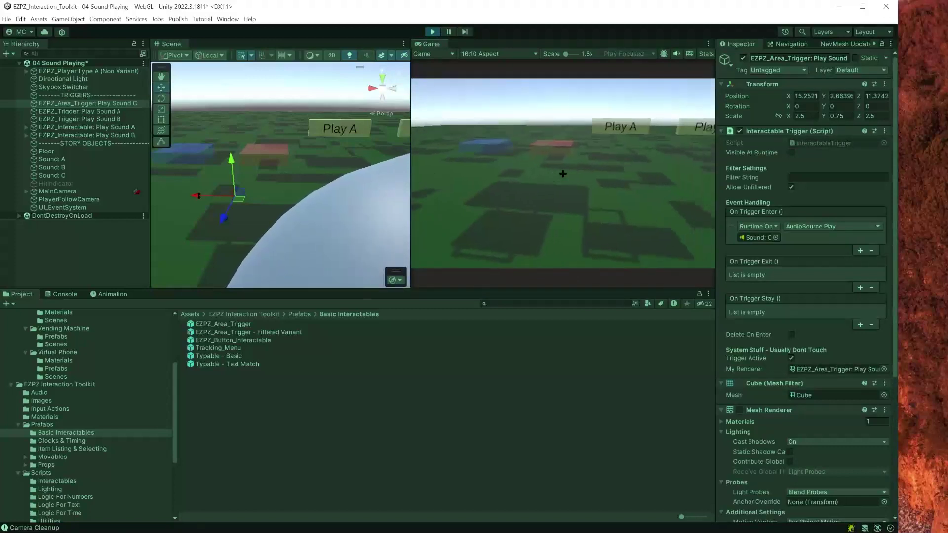
key("w")
key("s")
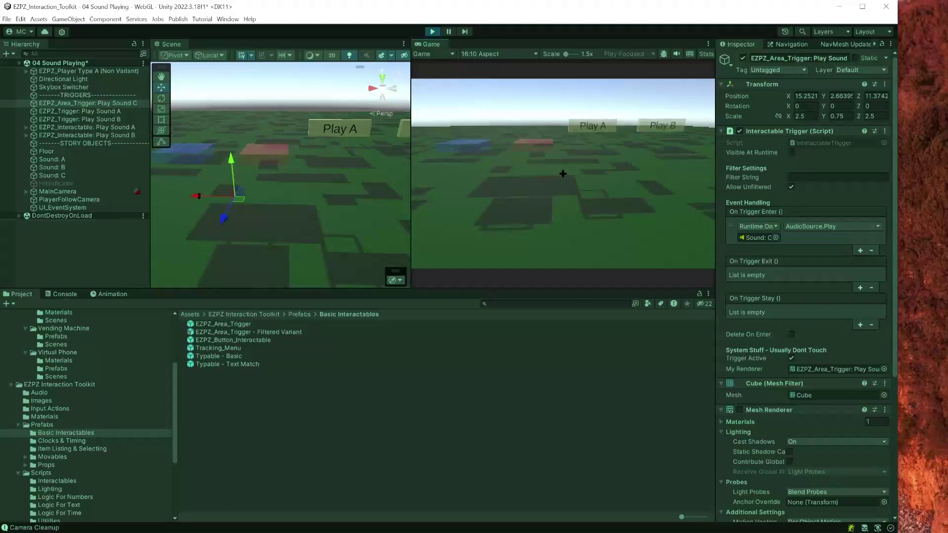
key("w")
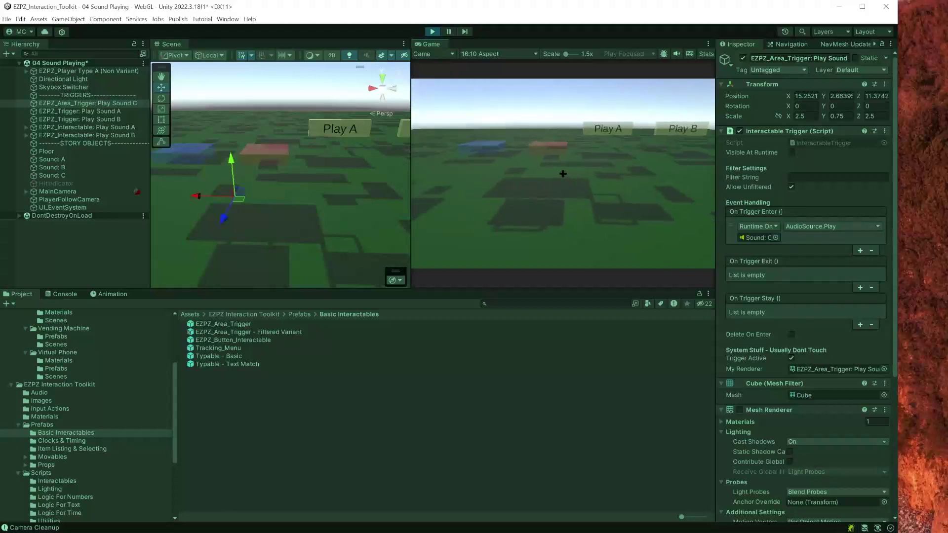
key("s")
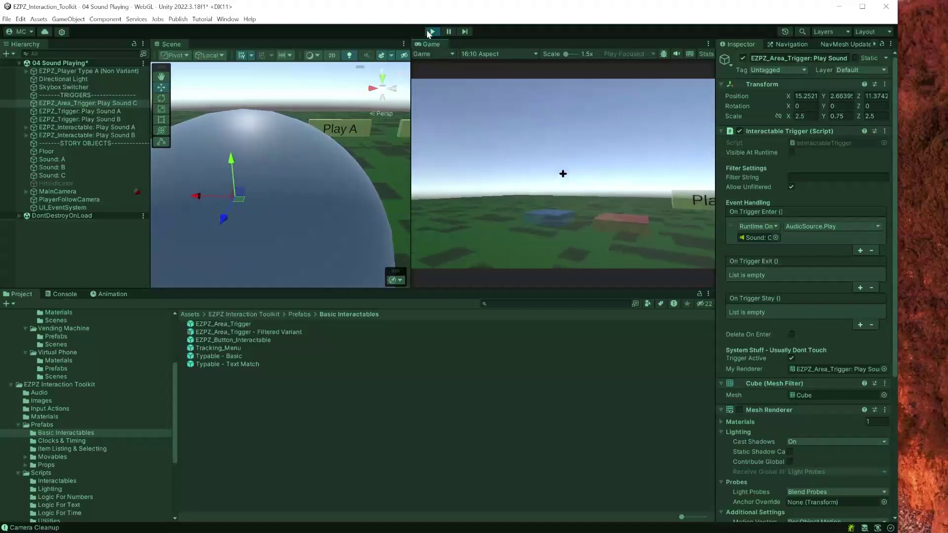
left_click(429, 31)
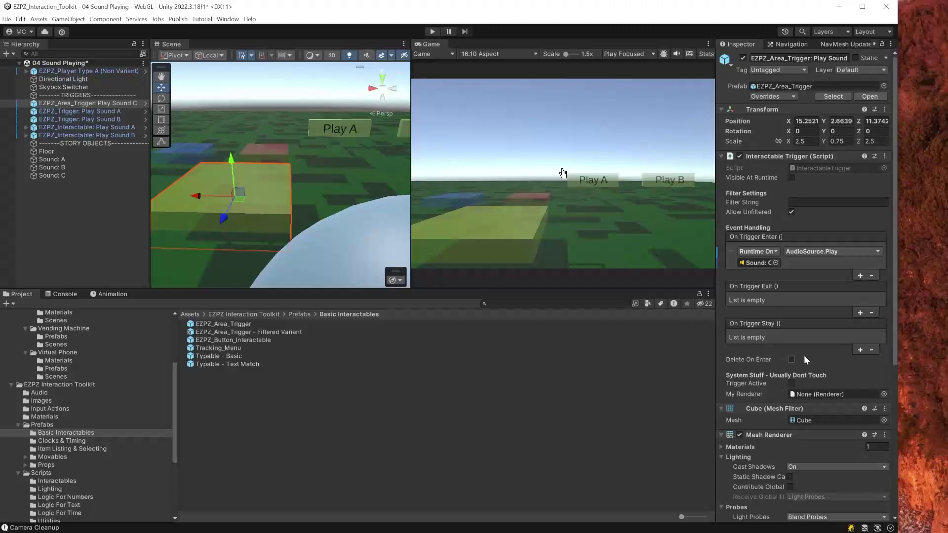
Make the Sound C area trigger visible at runtime and test it by walking the player across it in a short run.
left_click(791, 178)
left_click(433, 31)
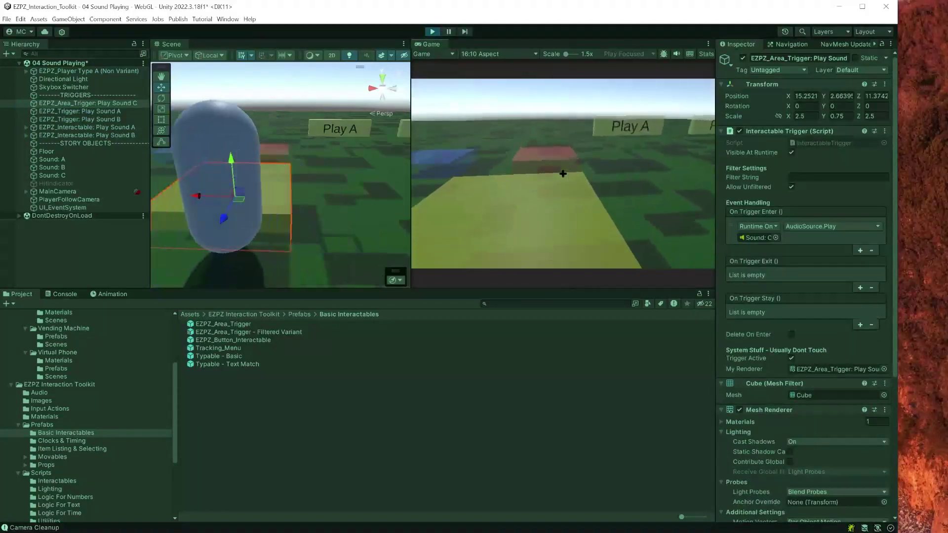
key("s")
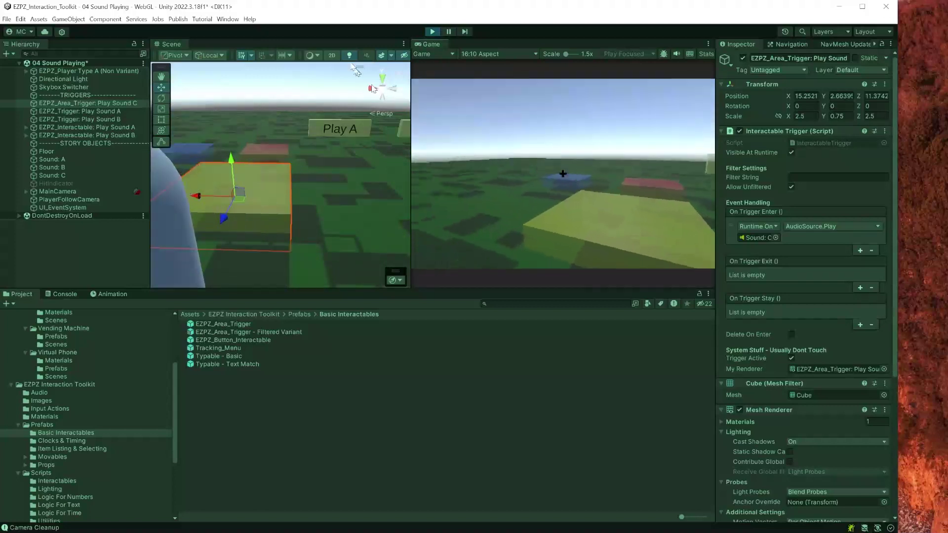
left_click(429, 33)
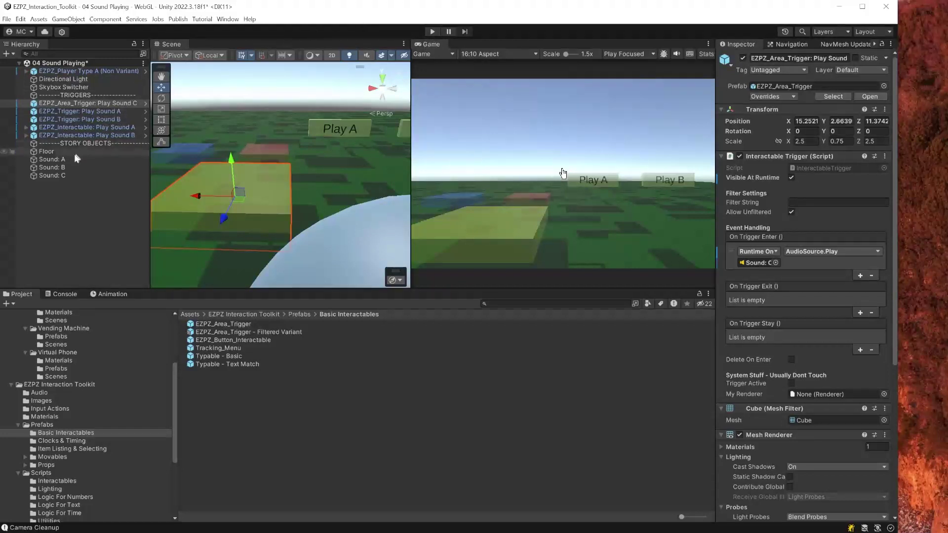
Move Sound: C to about X 13.07, Z 4.6 and add a 3D Cube as its child.
left_click(68, 175)
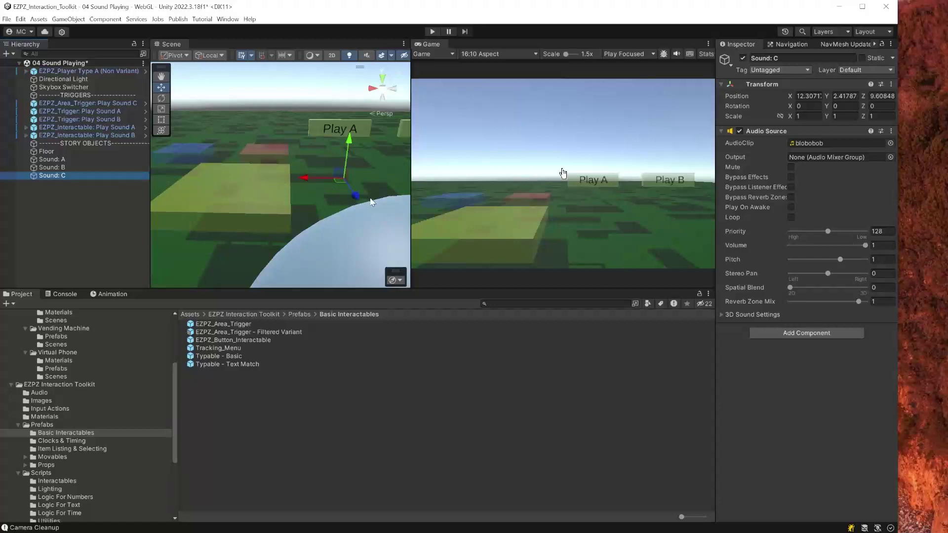
left_click_drag(355, 195, 310, 154)
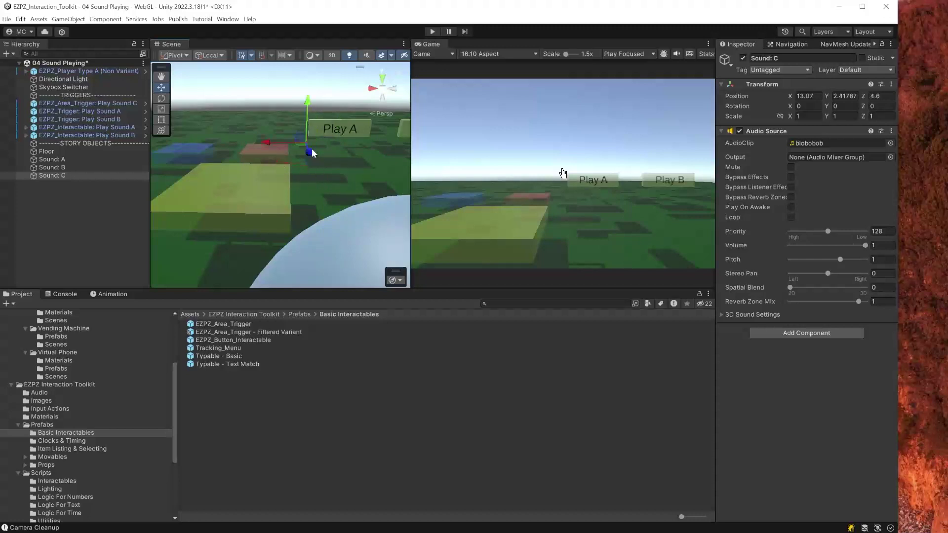
left_click(70, 19)
mouse_move(92, 74)
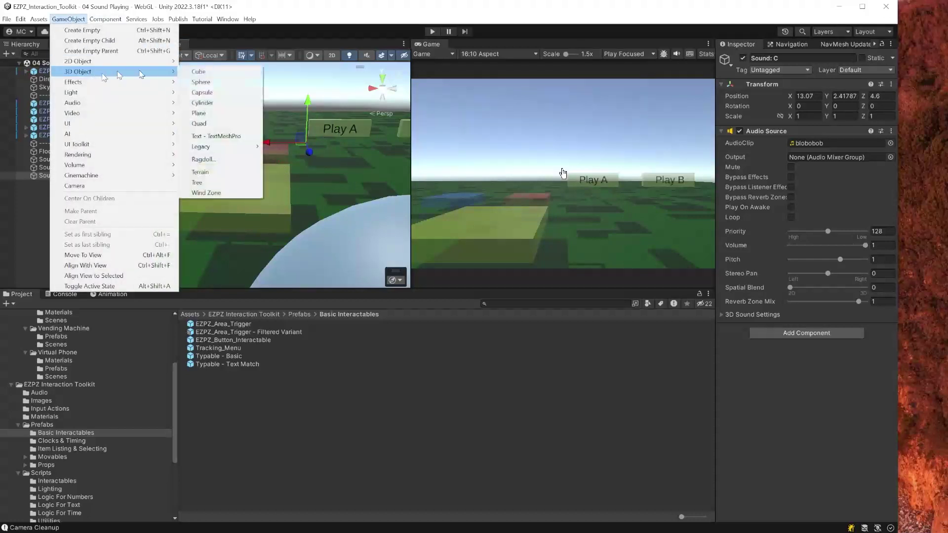
left_click(197, 72)
left_click_drag(53, 182, 53, 176)
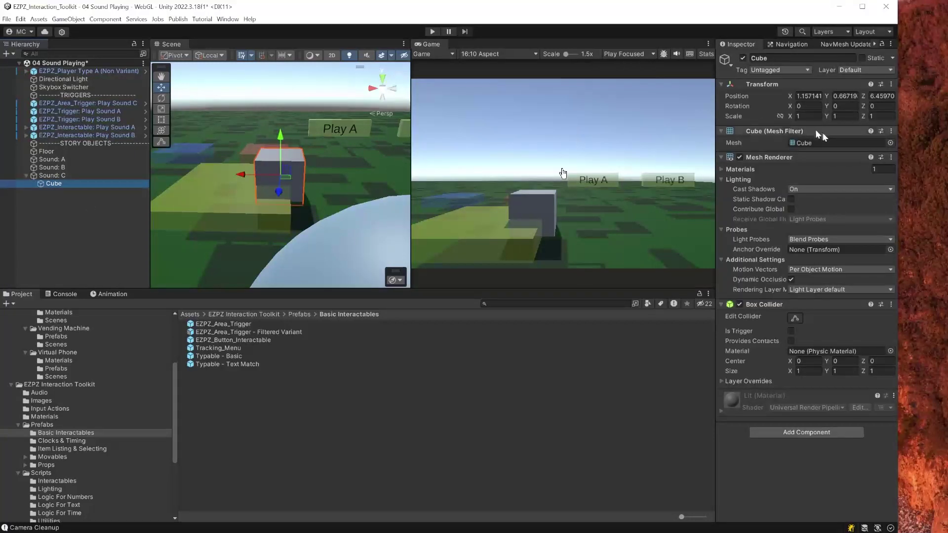
Center the Cube on Sound: C by setting its position to X 0, Y 0, Z 0.
left_click(809, 96)
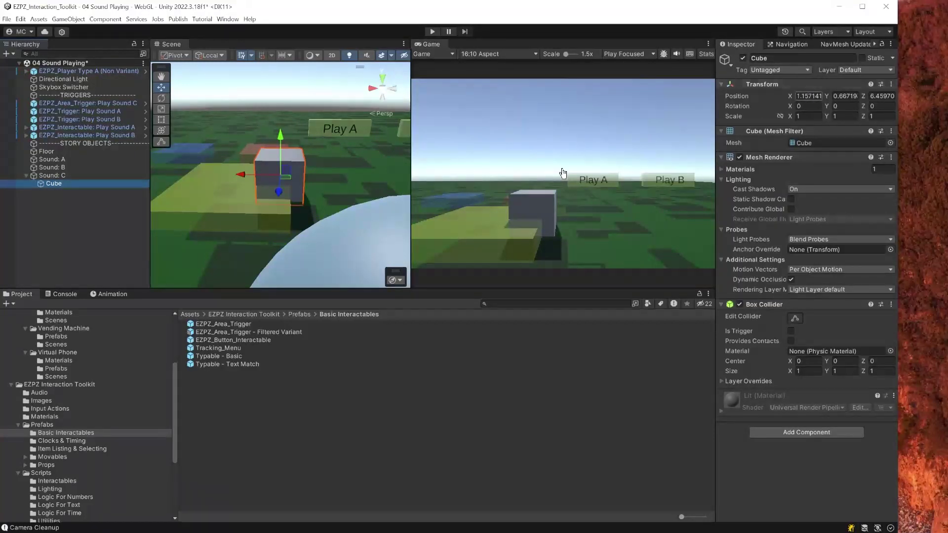
type("0")
key("Tab")
type("0")
key("Tab")
type("0")
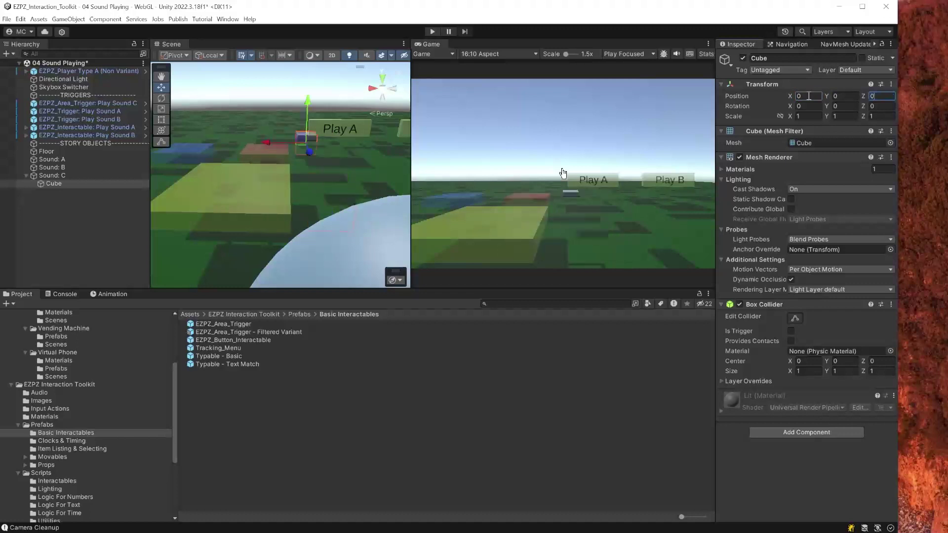
Move Sound: C to about X 16.23, Y 3.8, Z 7.83 above the trigger areas, enable Play On Awake, and deactivate the object.
left_click(74, 176)
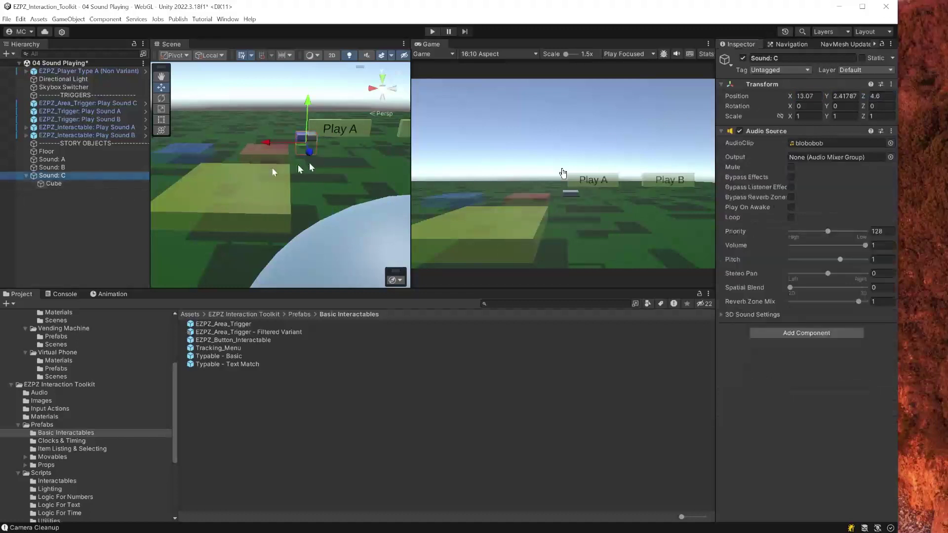
left_click_drag(299, 148, 228, 88)
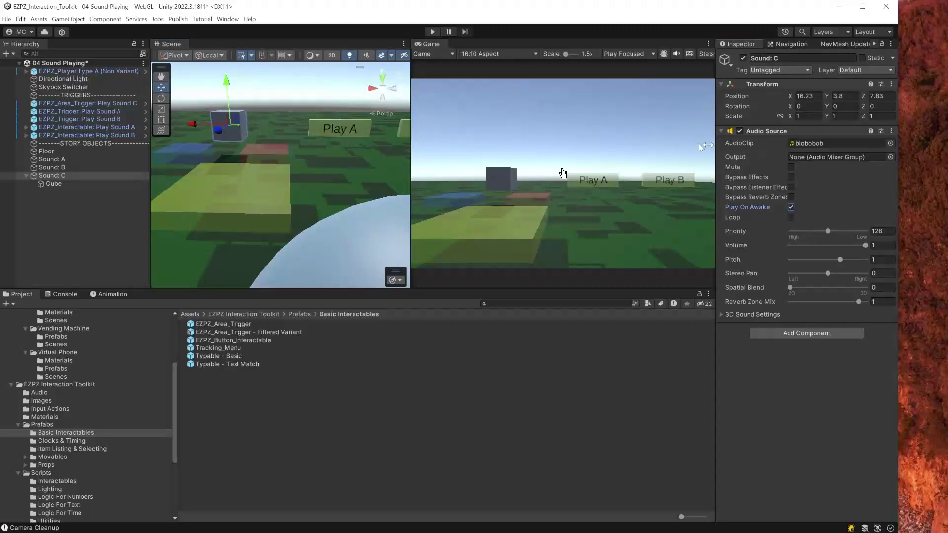
left_click(743, 58)
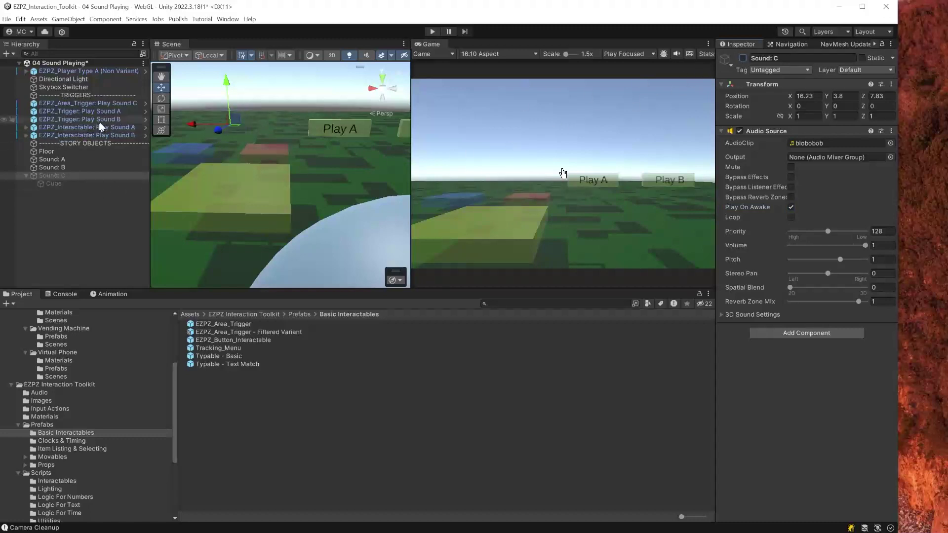
Change the Sound C area trigger's On Trigger Enter function to GameObject.SetActive with its value enabled.
left_click(116, 103)
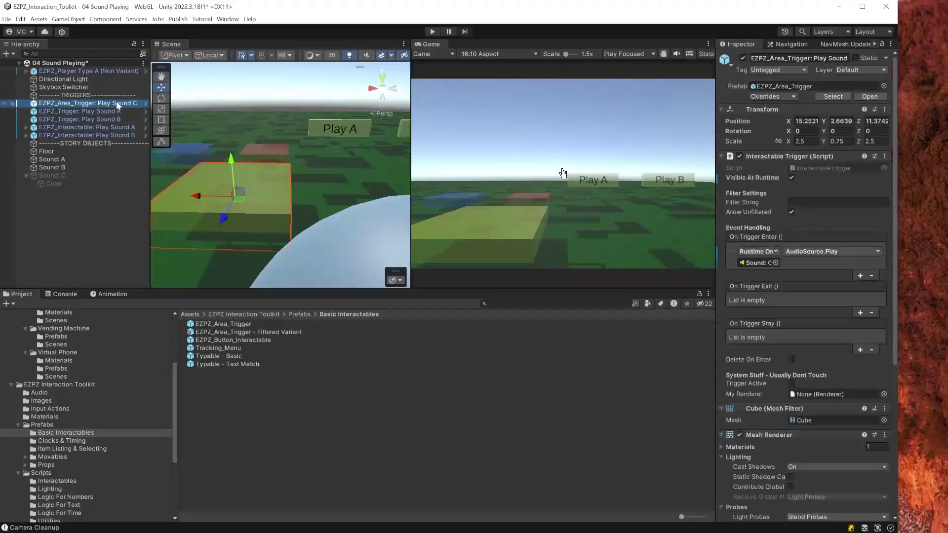
left_click(813, 252)
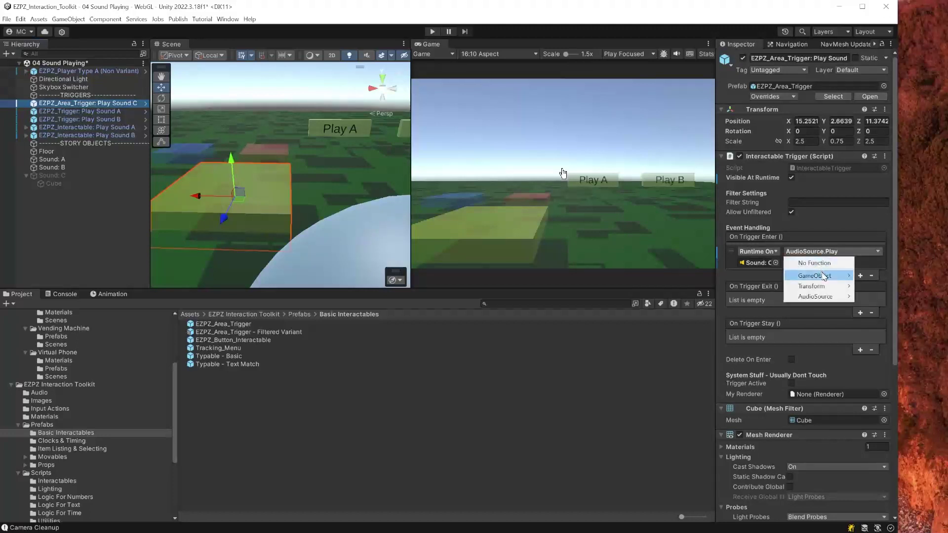
mouse_move(824, 277)
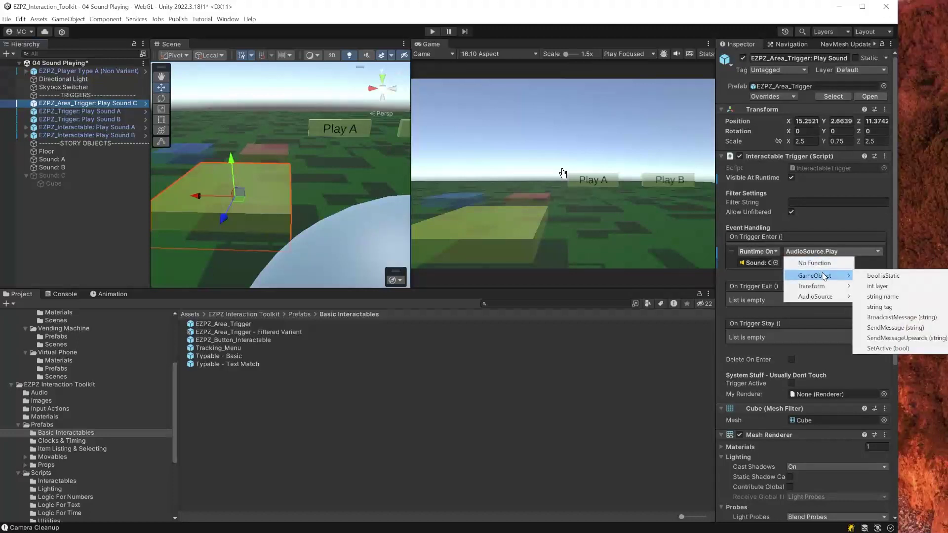
left_click(886, 349)
left_click(786, 262)
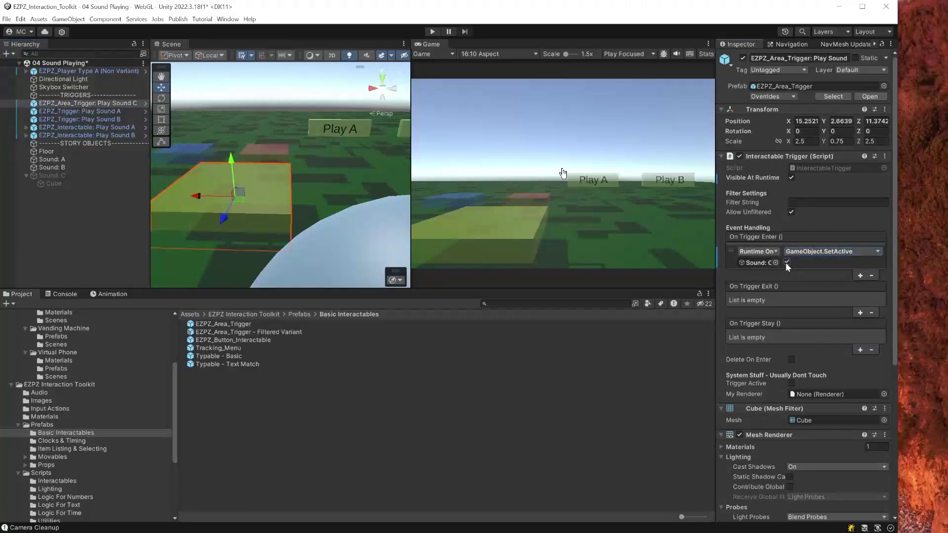
Activate Sound: C to preview its cube in the scene, and deactivate it again.
left_click(53, 184)
left_click(87, 174)
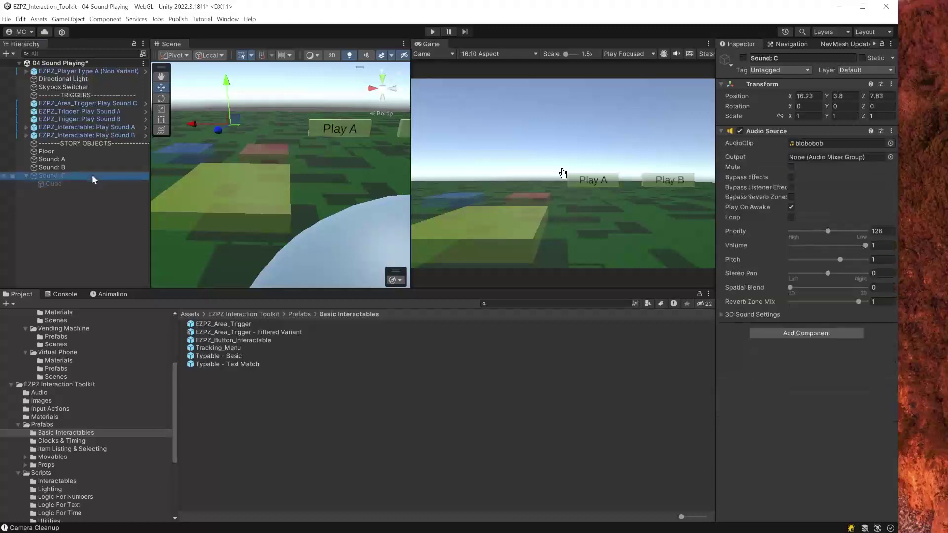
left_click(742, 58)
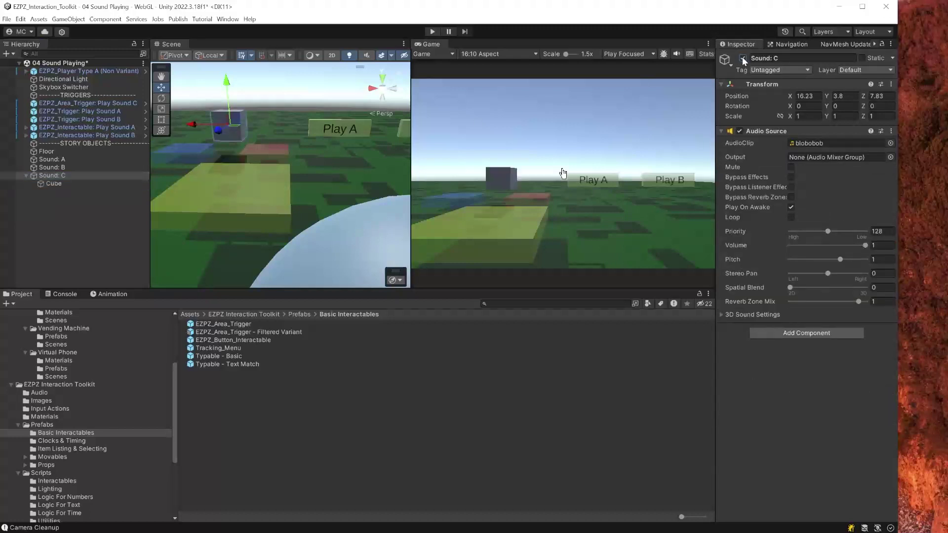
left_click(743, 59)
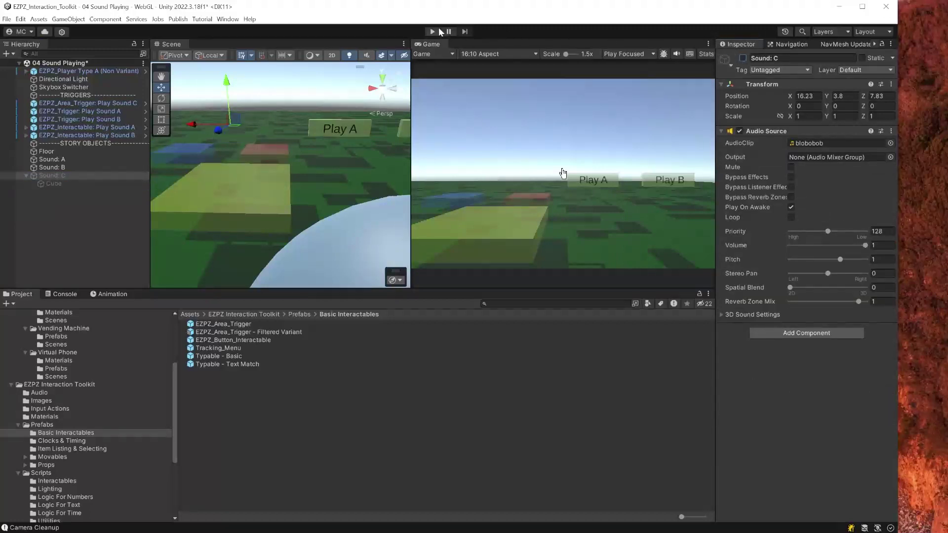
Play-test the scene by walking the player into the yellow Sound C area trigger, and stop play mode.
left_click(436, 32)
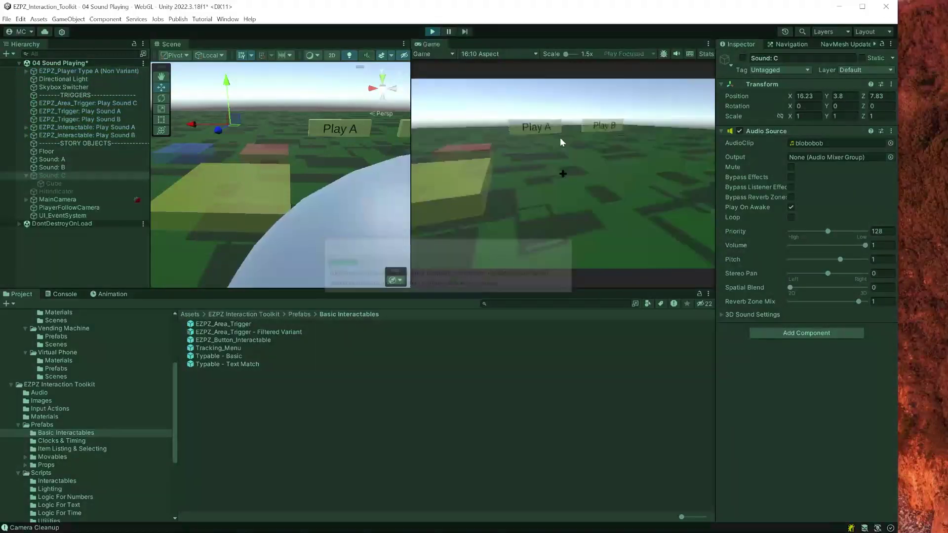
left_click(560, 142)
key("w")
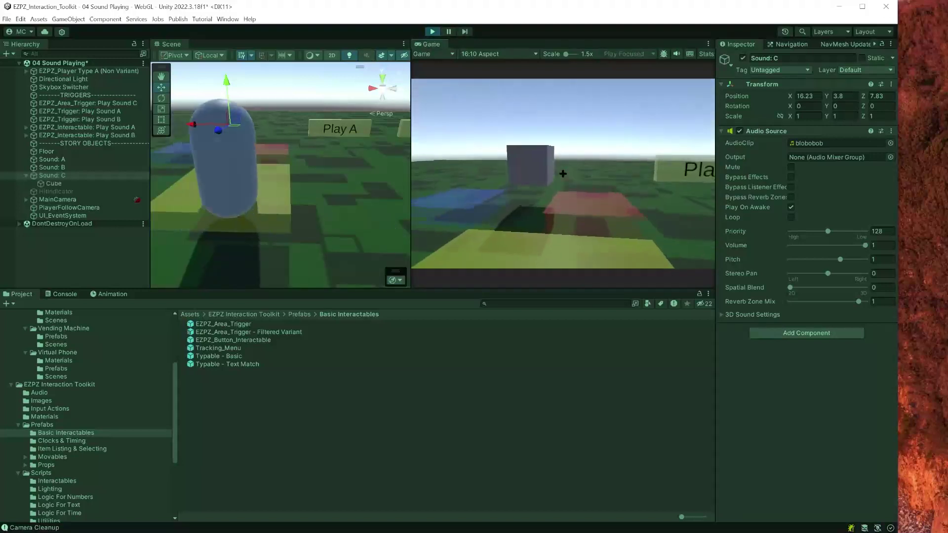
key("w")
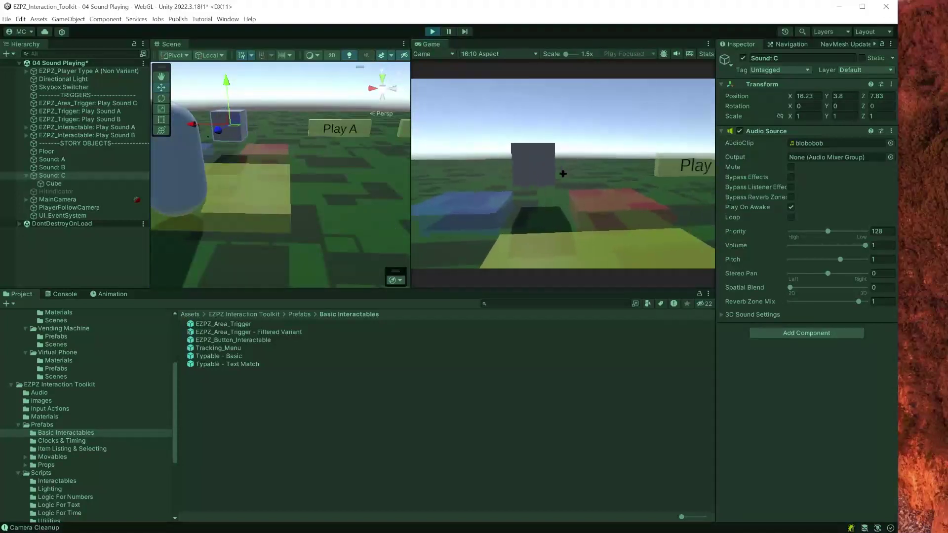
key("Escape")
left_click(432, 31)
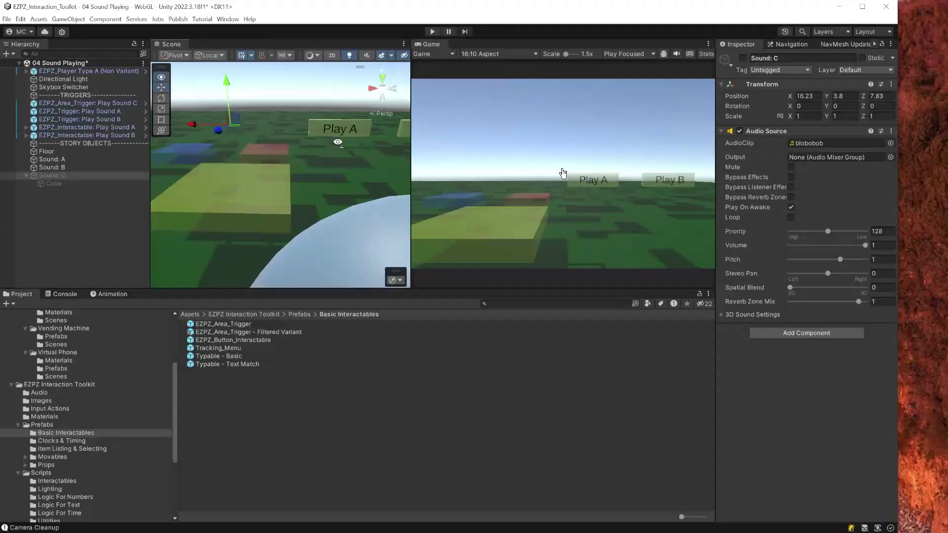
Inspect the On First Interact event on the InteractionBox of the Play Sound A interactable.
left_click_drag(223, 127, 211, 179, "alt")
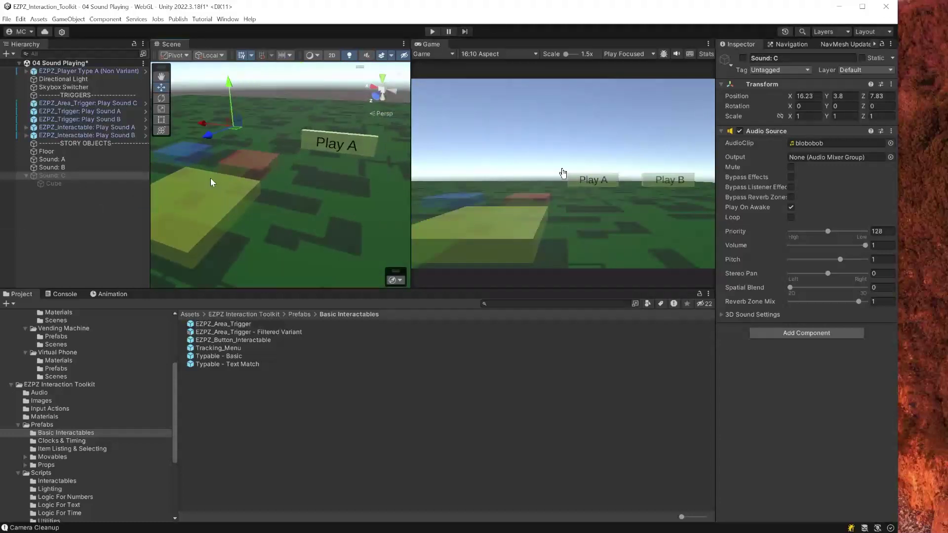
left_click(336, 144)
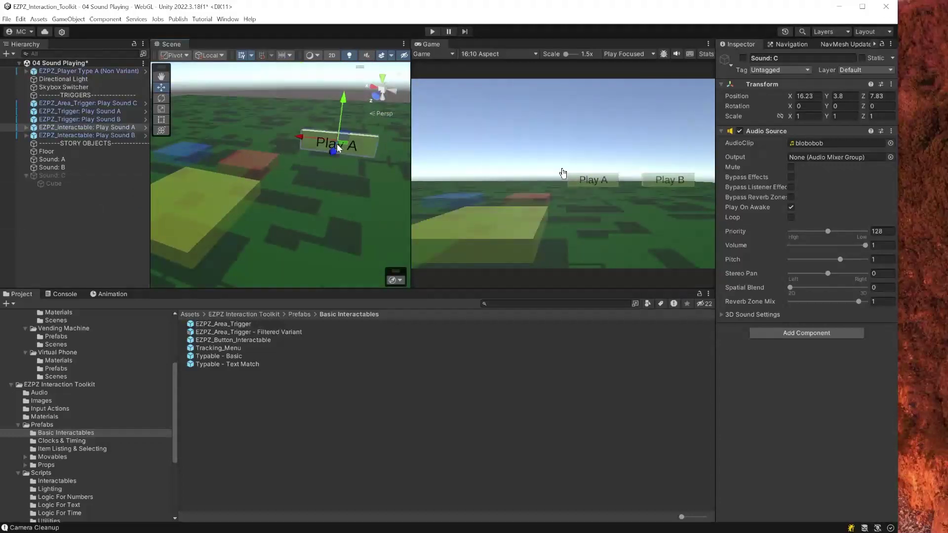
left_click(26, 128)
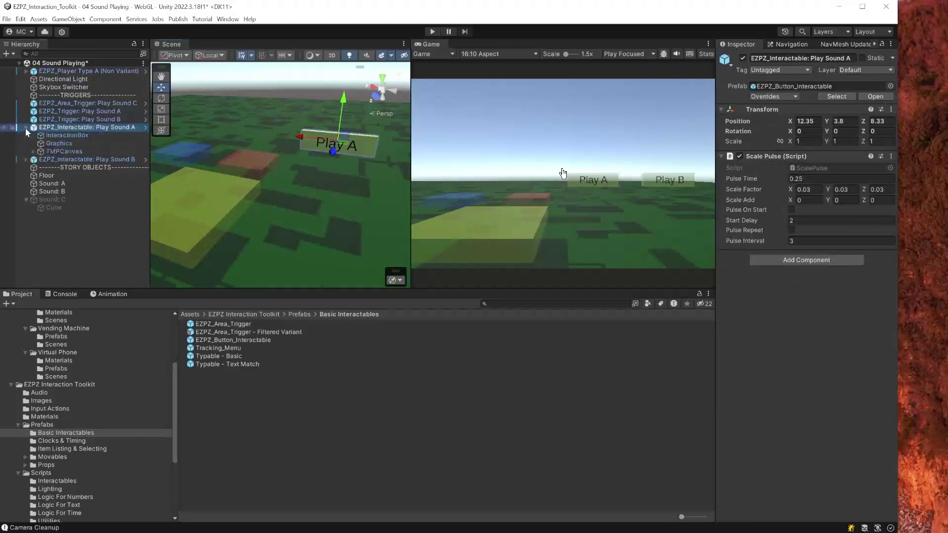
left_click(76, 136)
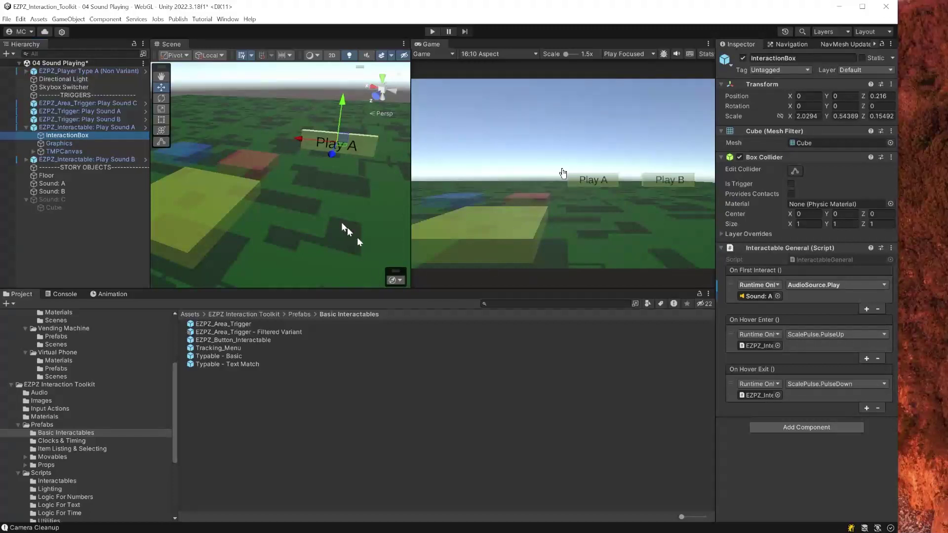
Place an EZPZ_Button_Interactable prefab in front of the Play A button, raise it to Y 3.91, and set its Y rotation to 0.
right_click_drag(357, 237, 357, 213)
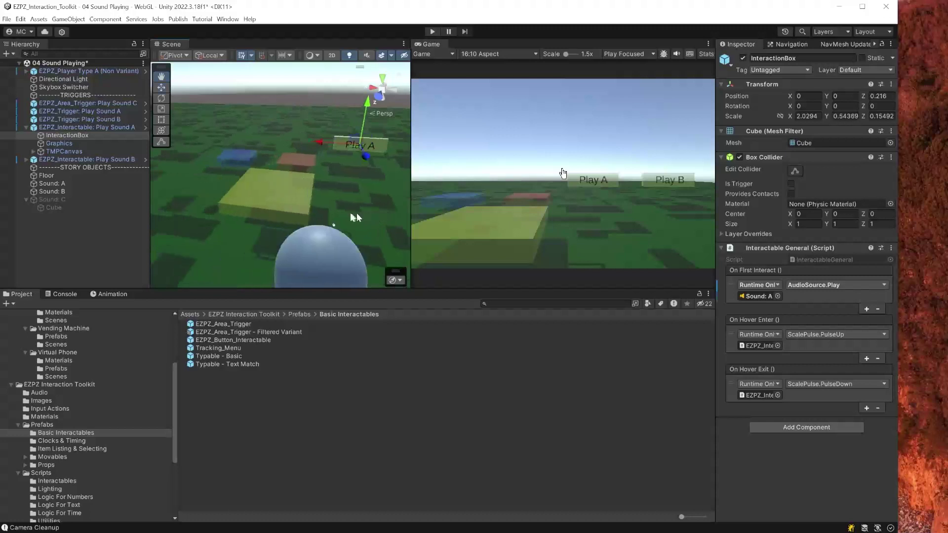
left_click_drag(255, 340, 360, 201)
middle_click_drag(360, 200, 331, 192)
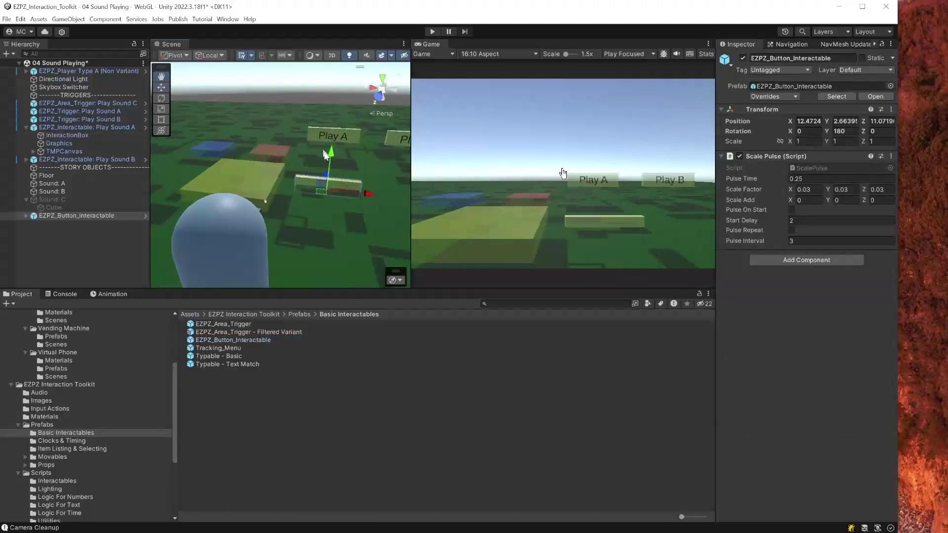
left_click_drag(334, 156, 345, 111)
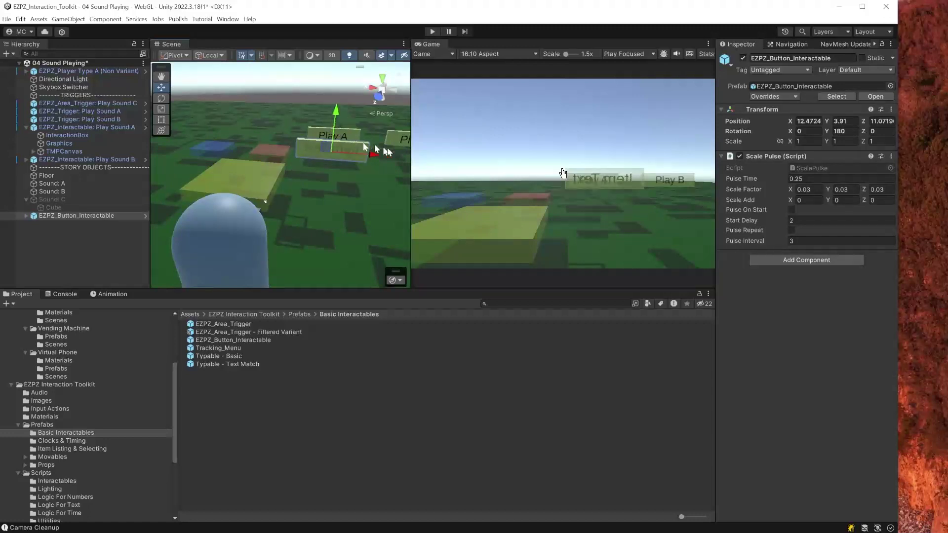
left_click(850, 132)
type("0")
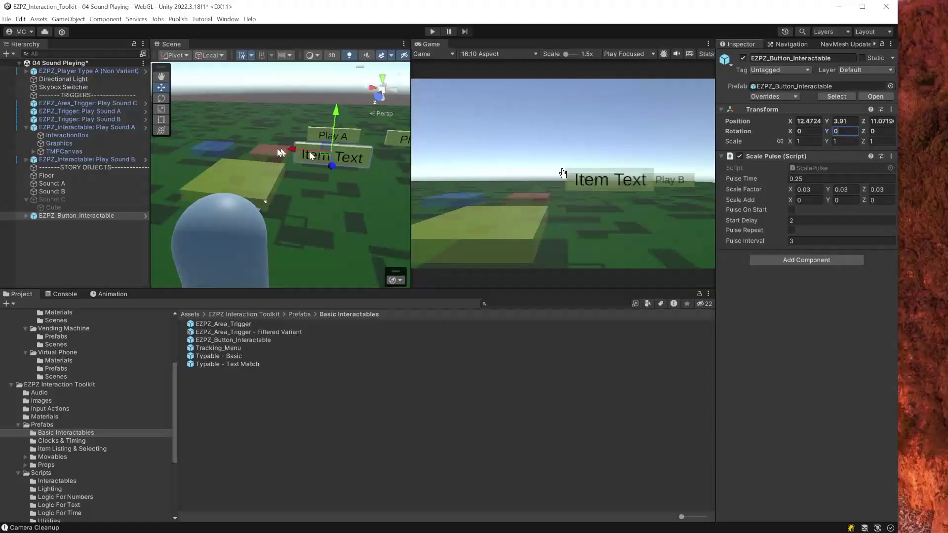
Reorder the new button interactable below Play Sound B in the triggers group and change its label text to "Play C".
left_click(48, 218)
left_click_drag(48, 204, 38, 171)
left_click(26, 168)
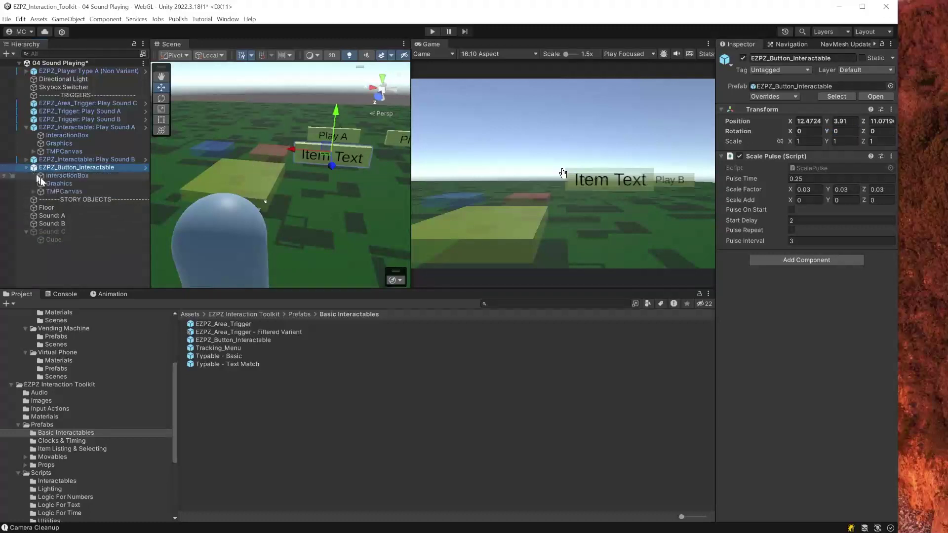
left_click(58, 192)
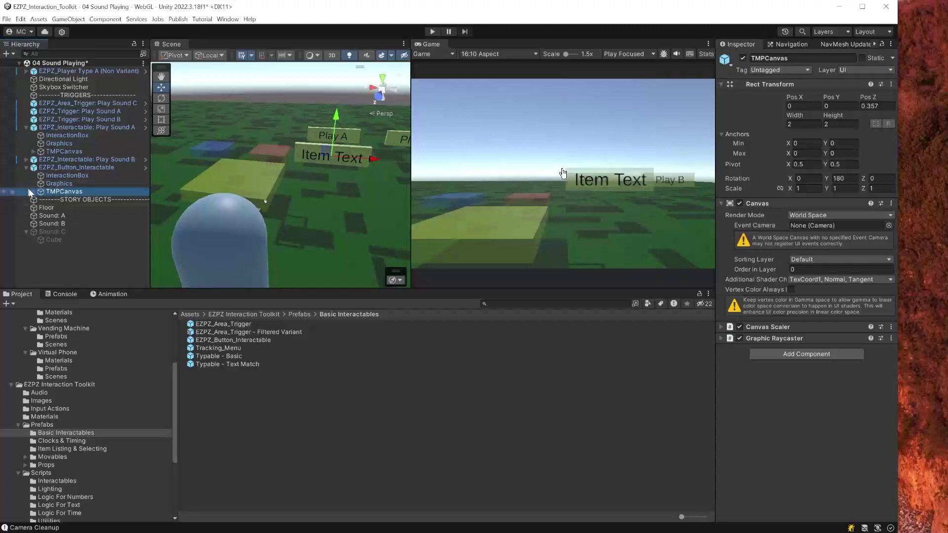
left_click(33, 192)
left_click(59, 200)
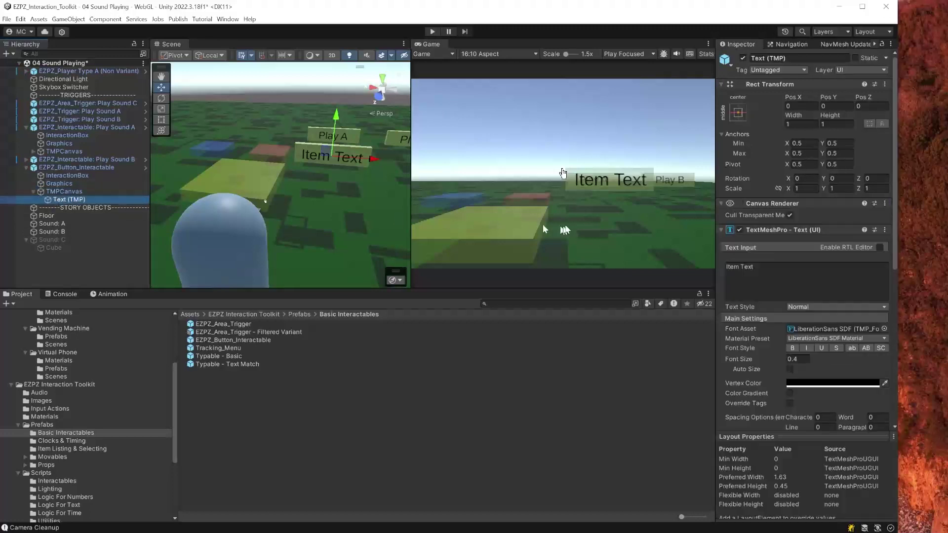
left_click(768, 58)
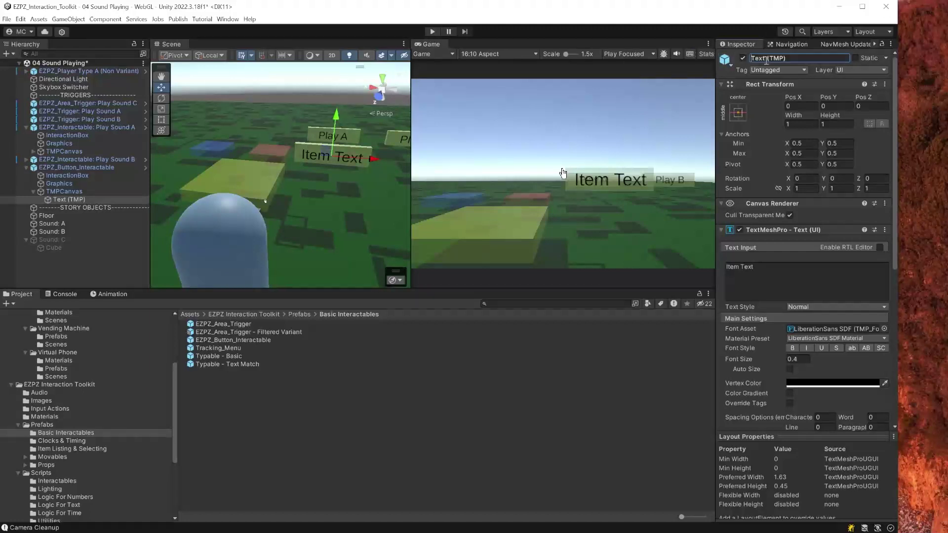
left_click_drag(794, 66, 711, 56)
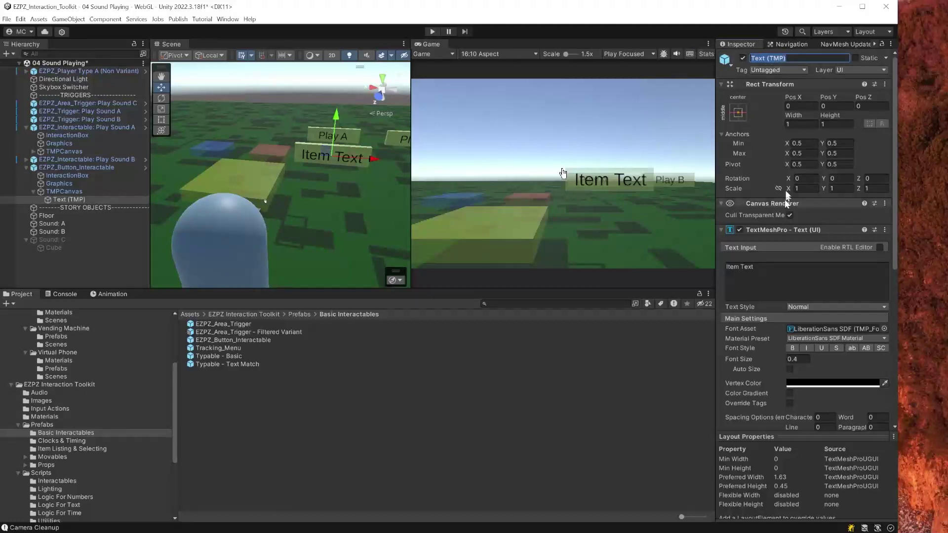
left_click(813, 271)
type("Play C")
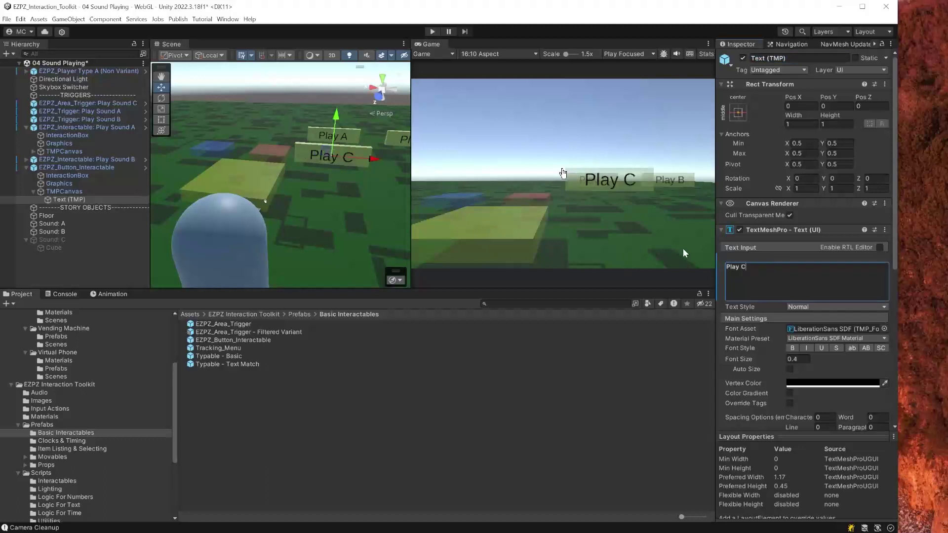
Add an On First Interact event to the new button's InteractionBox that calls GameObject.SetActive on Sound: C with its value enabled.
left_click(91, 172)
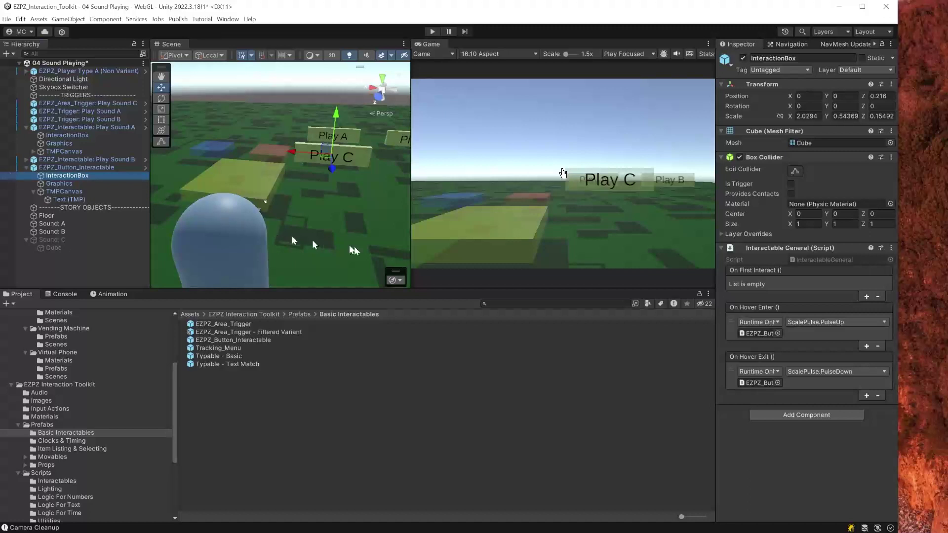
left_click(866, 297)
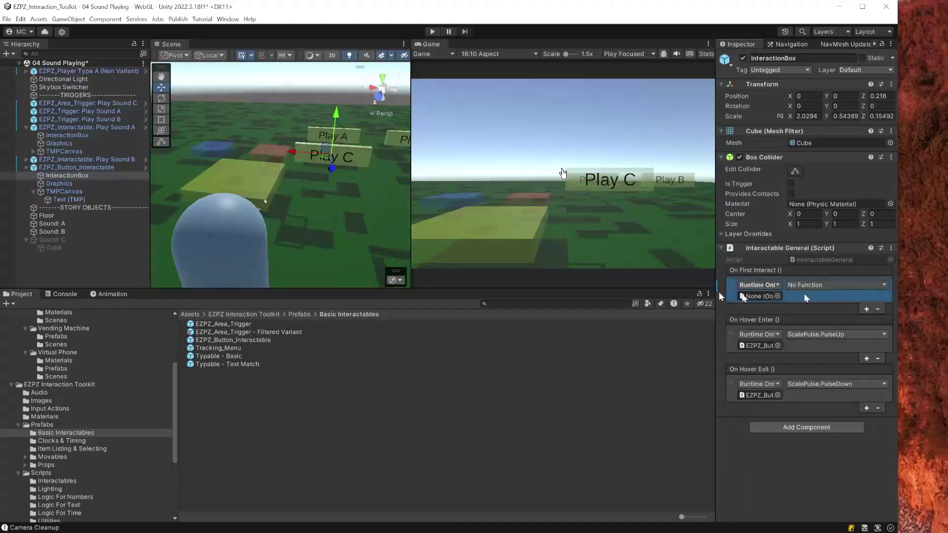
left_click_drag(89, 240, 760, 296)
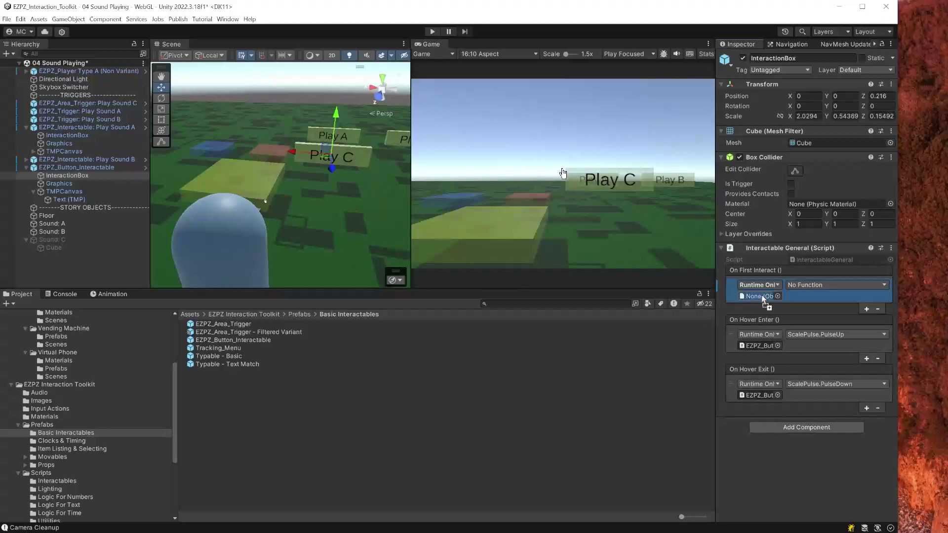
left_click(830, 287)
mouse_move(823, 311)
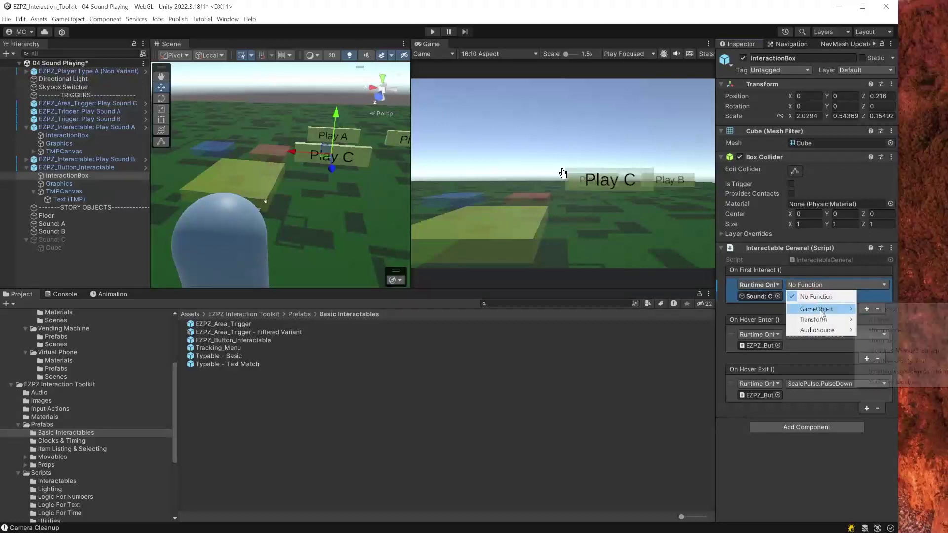
left_click(883, 382)
left_click(790, 296)
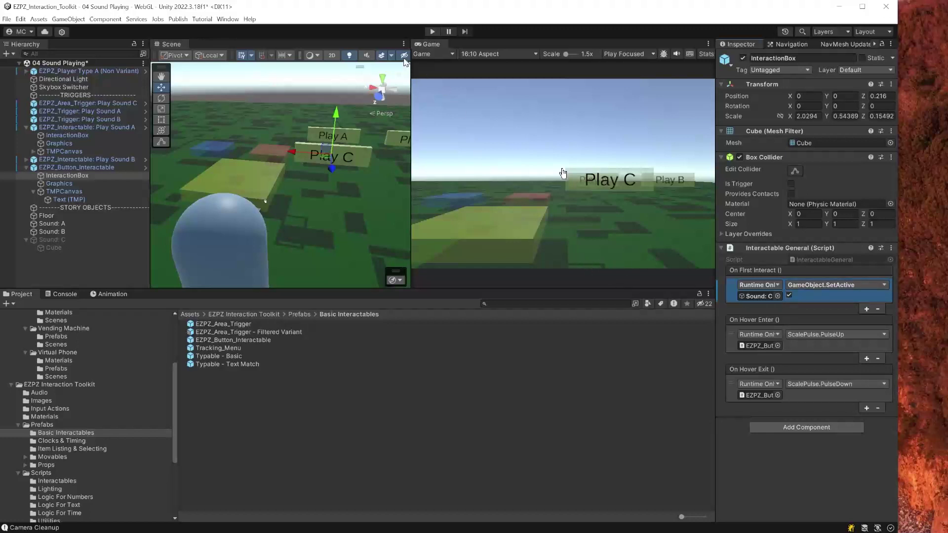
Play-test the Play C button by walking up to it and interacting with it, and stop play mode.
left_click(431, 31)
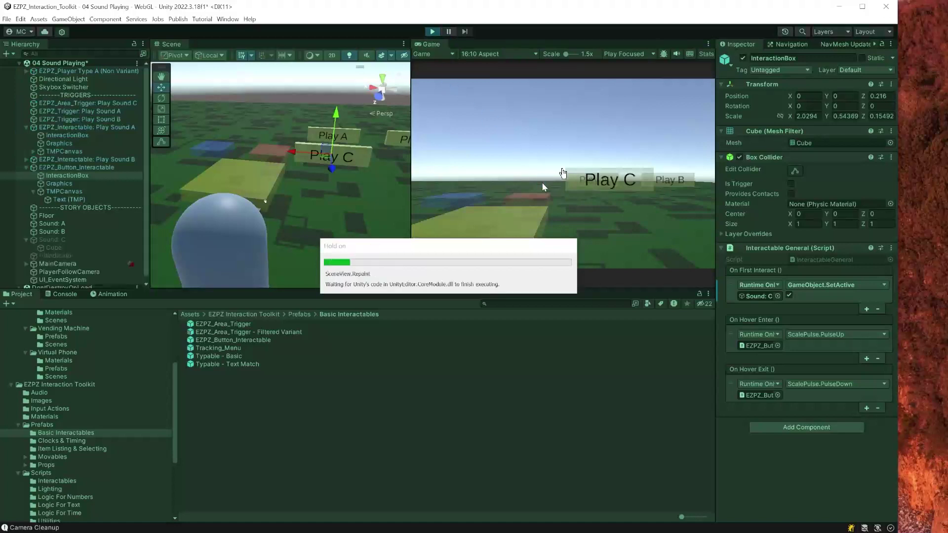
key("w")
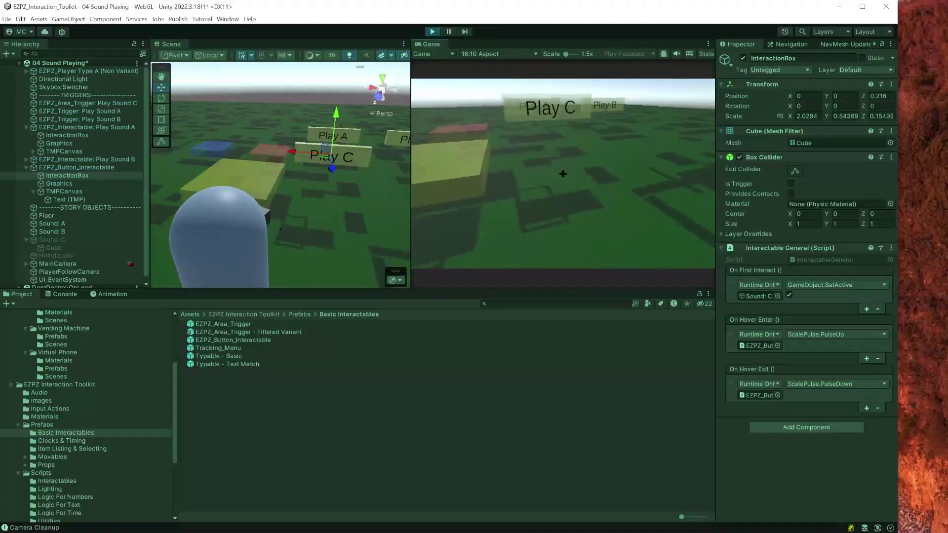
key("w")
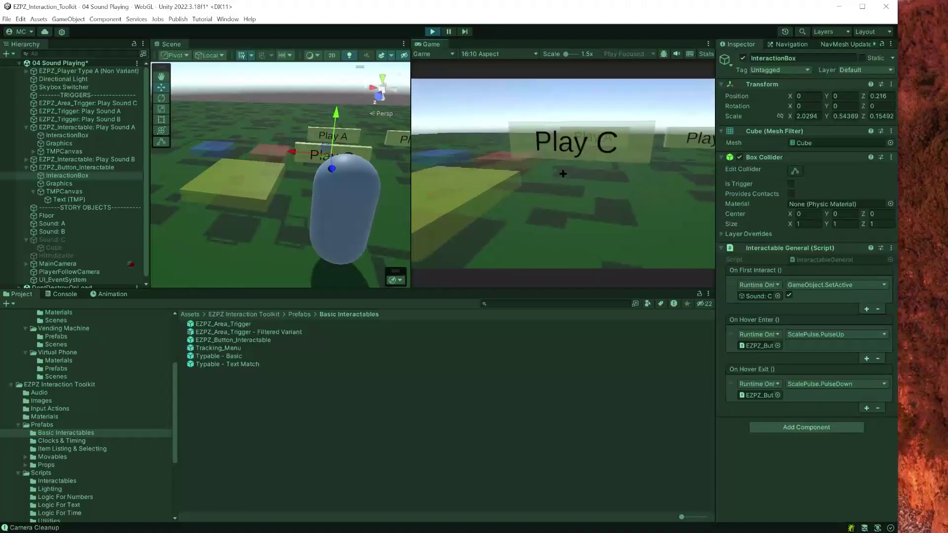
left_click(563, 172)
key("s")
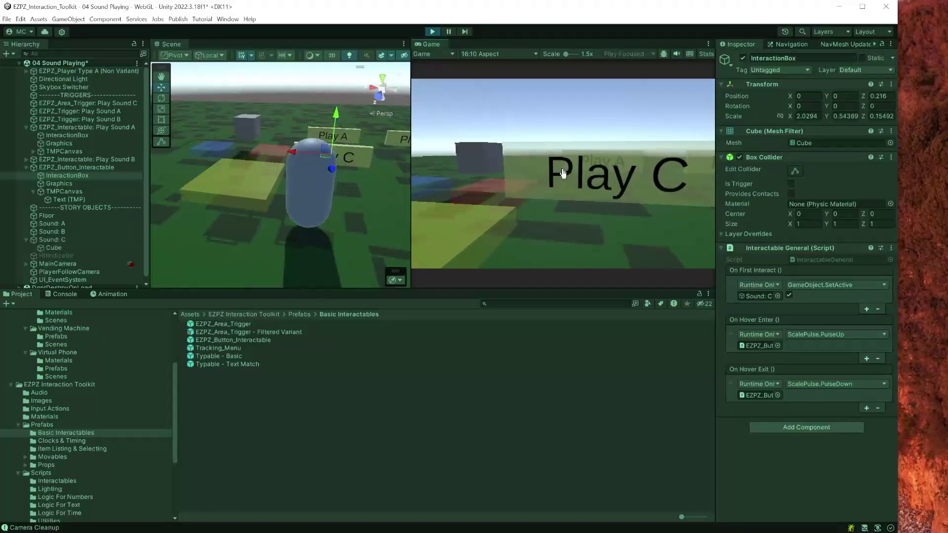
key("s")
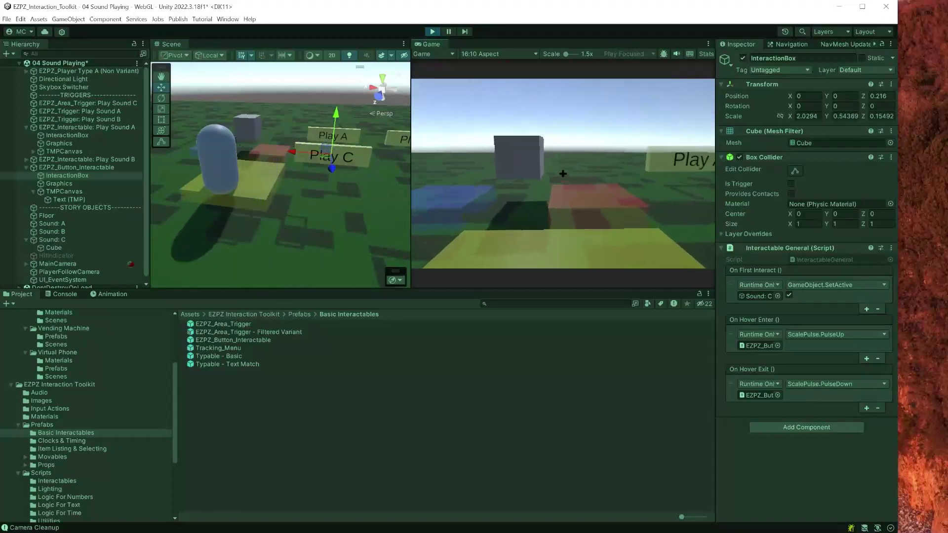
key("Escape")
left_click(432, 32)
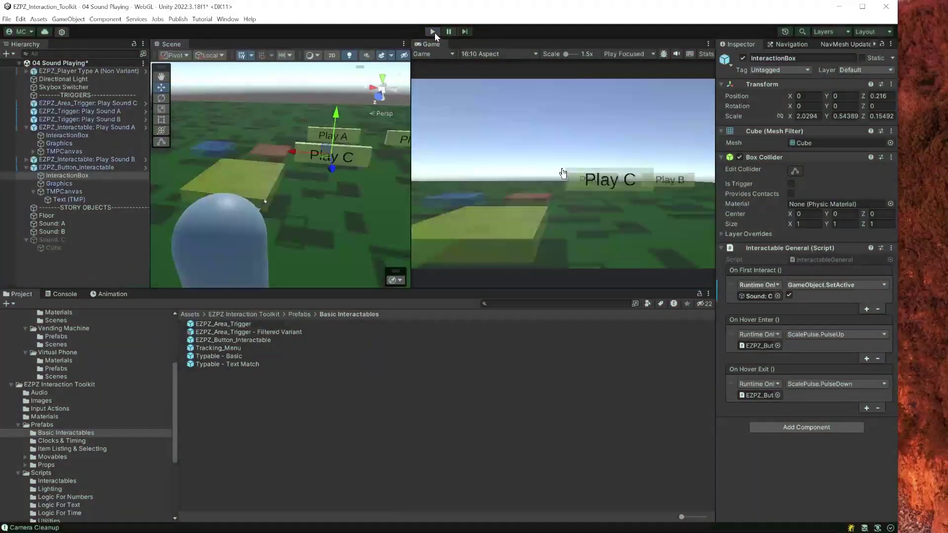